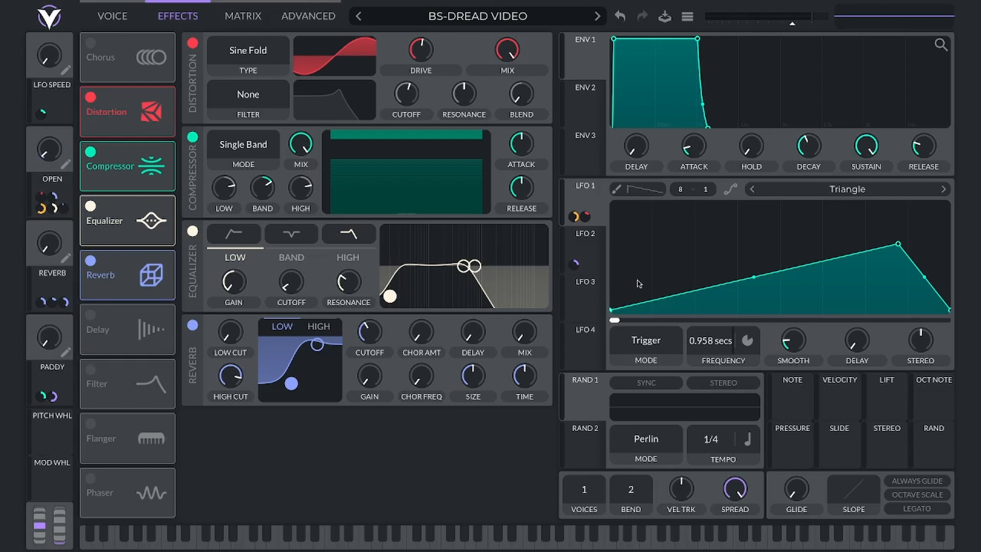
Assign LFO 3 to the distortion drive with a reduced depth and to the equalizer's low-band cutoff.
click(585, 285)
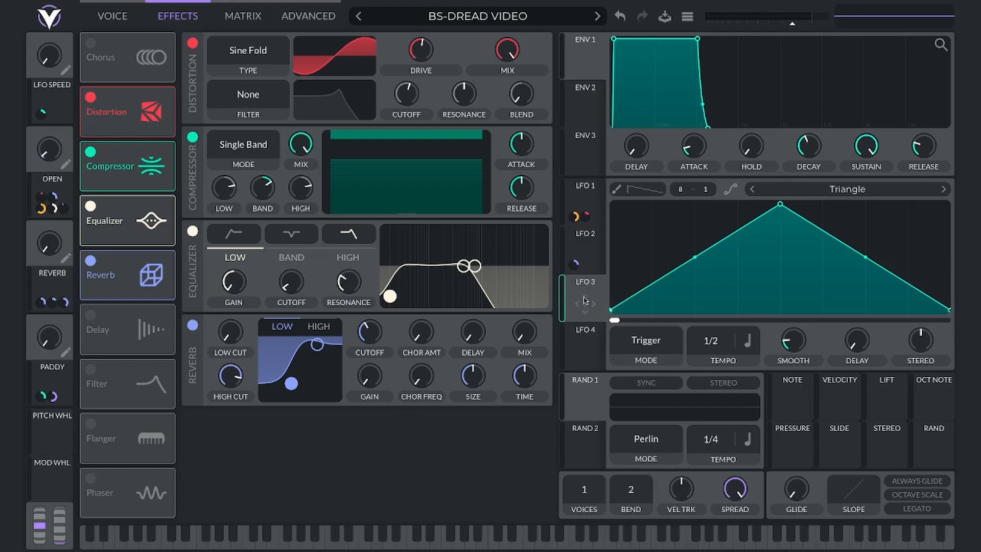
drag(585, 304, 422, 52)
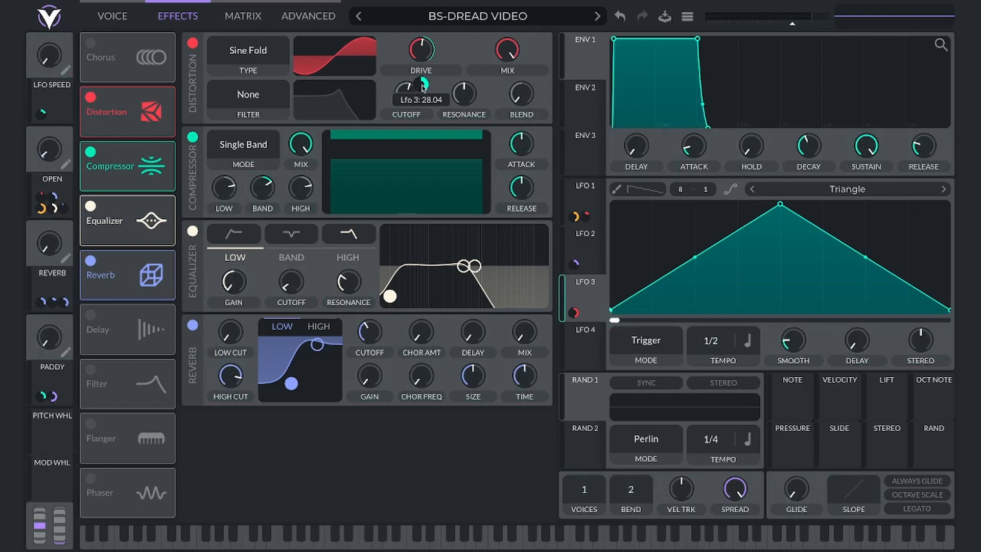
drag(417, 94, 417, 110)
drag(589, 291, 290, 317)
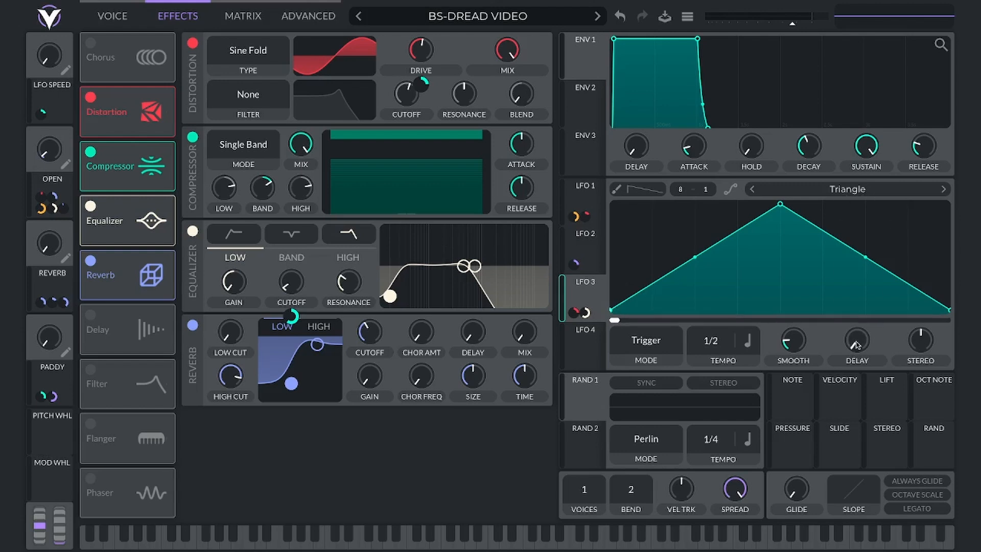
Compare how LFO 3 behaves with its delay at maximum and at zero, ending at zero.
mouse_move(856, 348)
drag(856, 348, 891, 32)
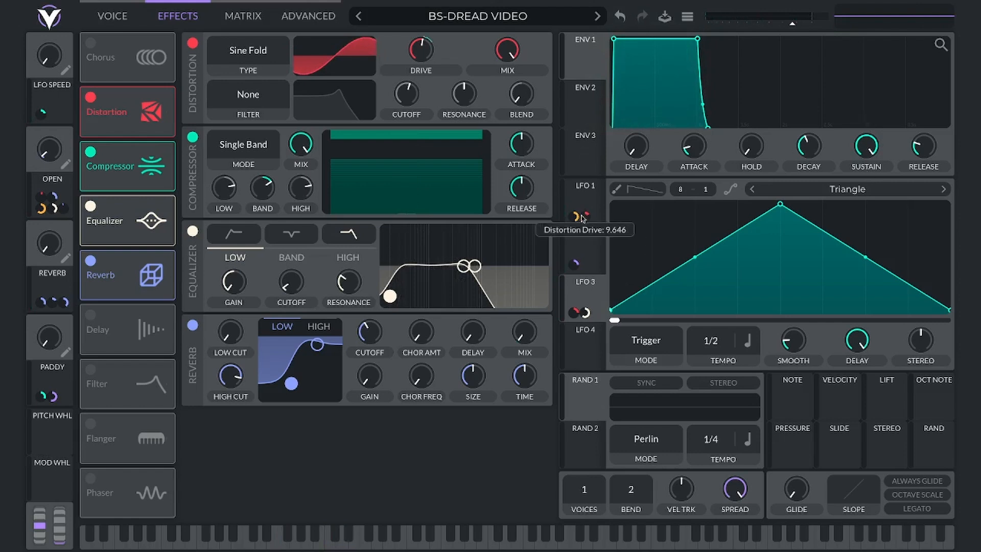
drag(857, 340, 831, 405)
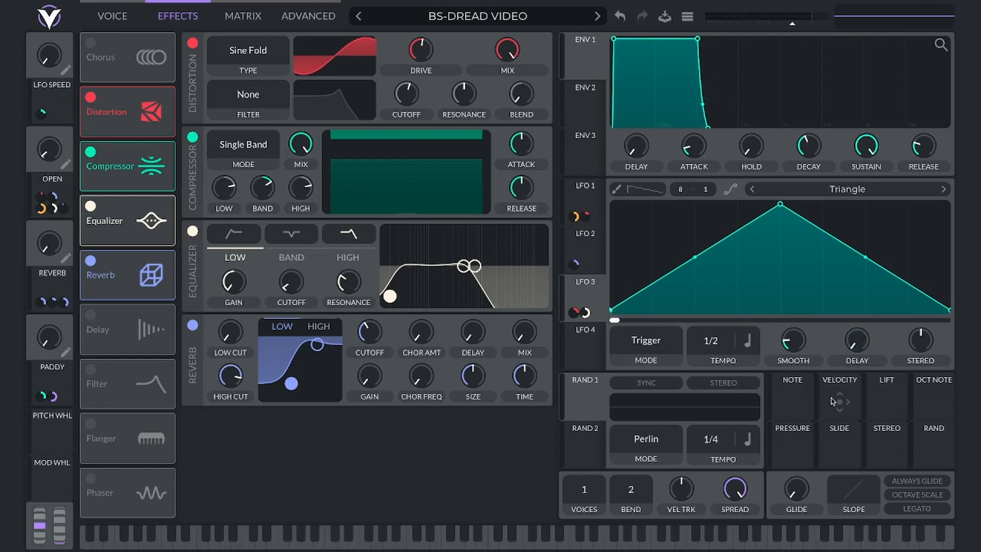
drag(858, 342, 878, 255)
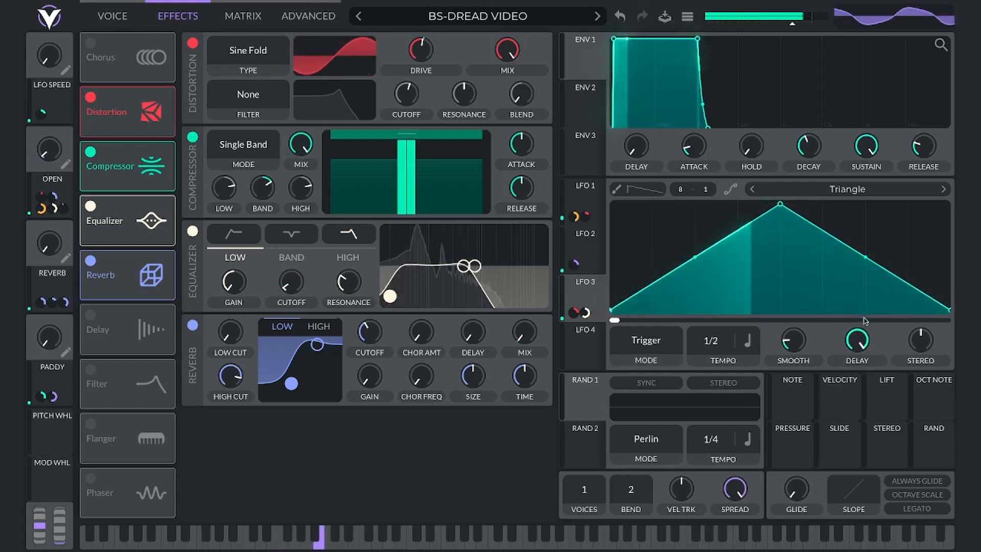
drag(865, 321, 824, 428)
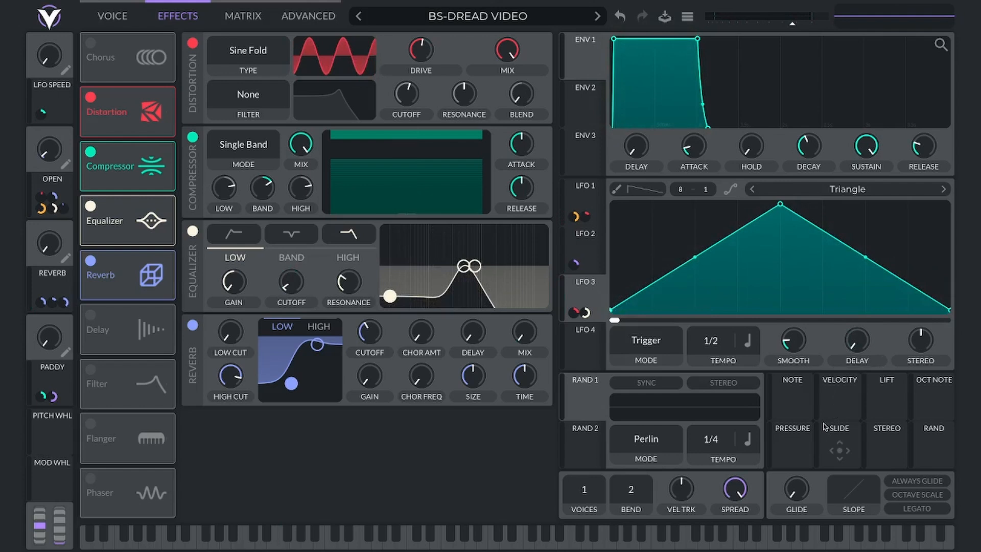
Assign LFO 4 to the reverb mix with a modulation amount of 0.777.
click(575, 330)
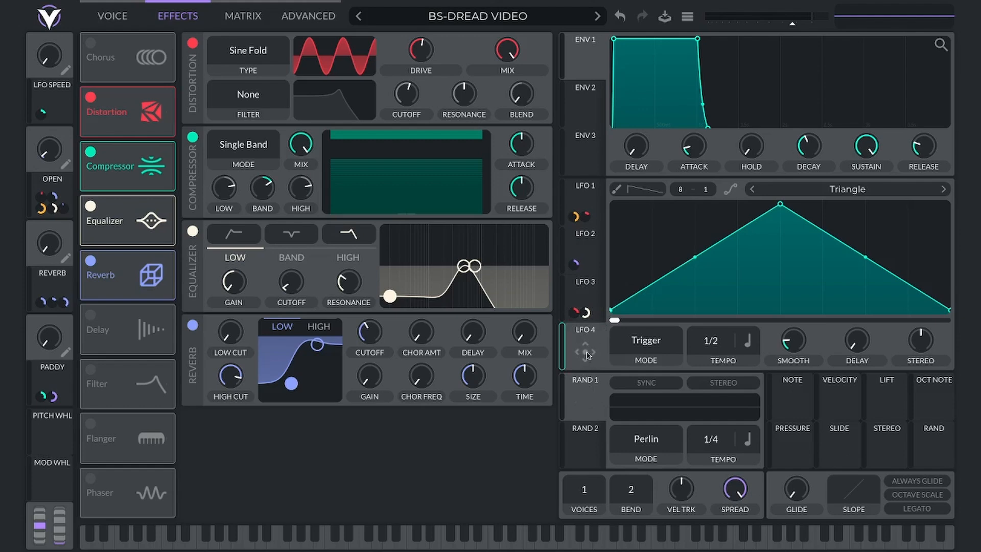
drag(586, 352, 524, 379)
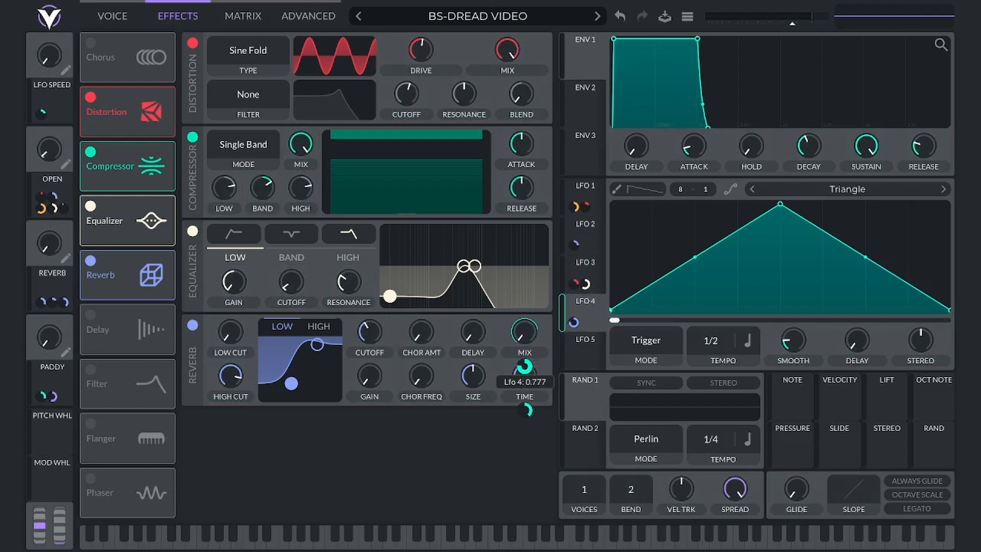
Assign LFO 5 to oscillator 2's level at 1.000 and to oscillator 1's level at full negative amount.
click(584, 342)
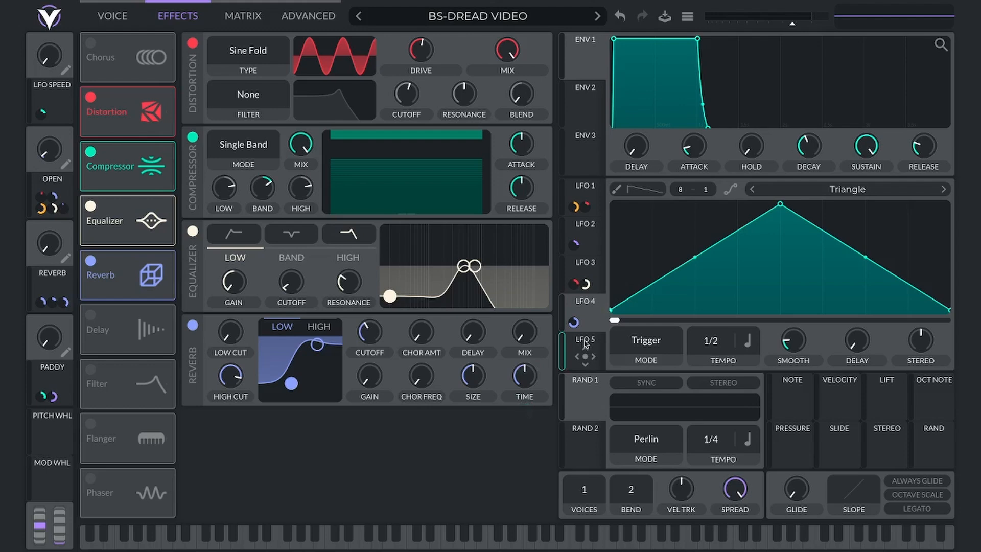
click(111, 16)
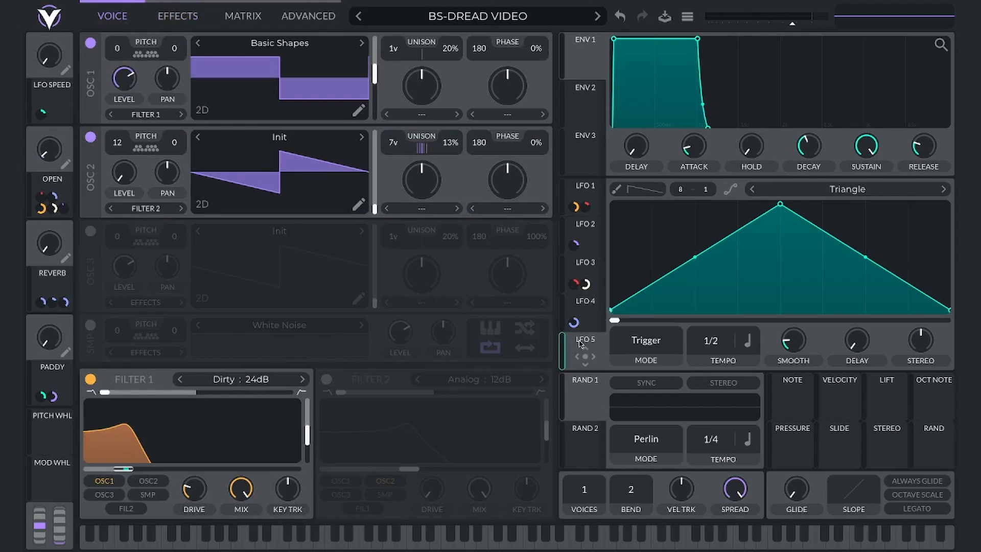
drag(580, 342, 121, 178)
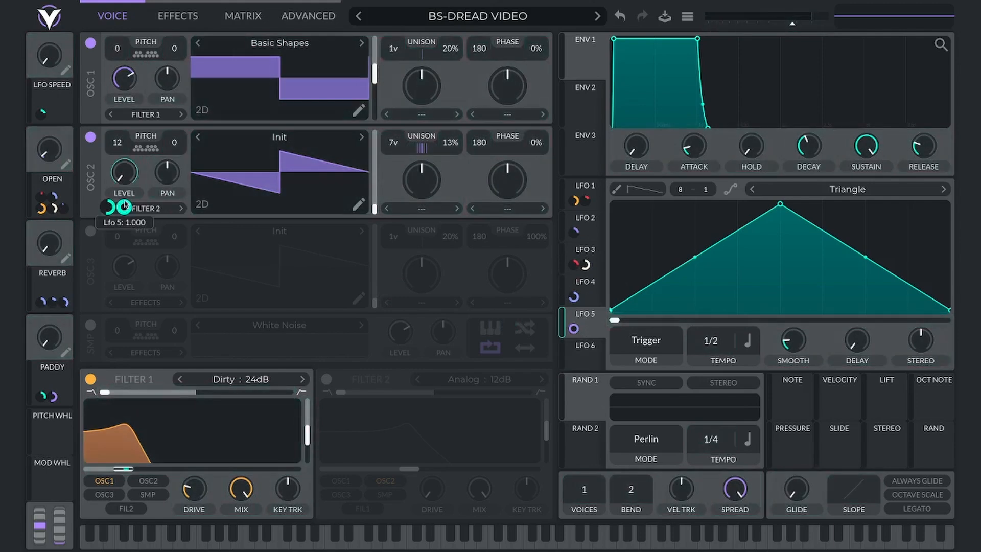
drag(584, 314, 124, 79)
drag(124, 112, 124, 184)
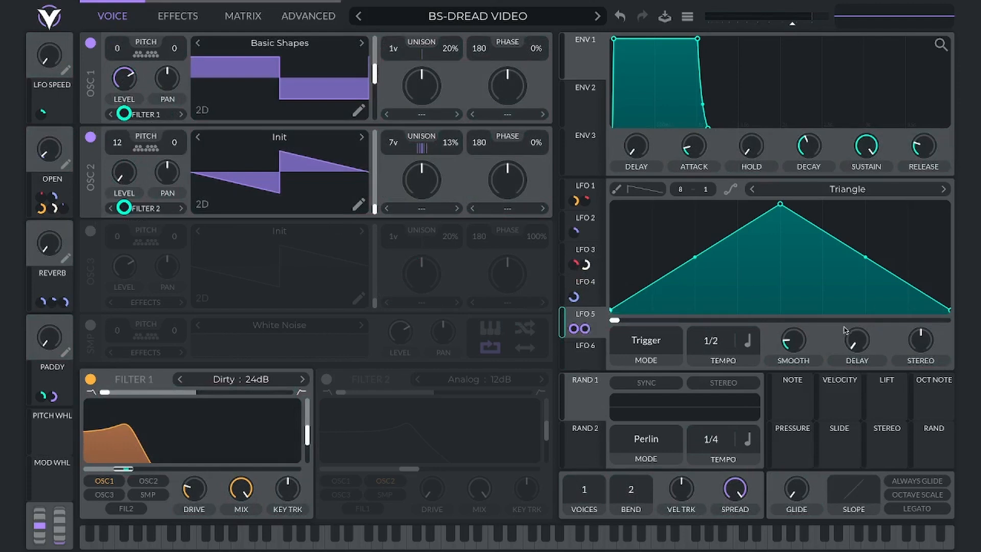
Raise the delay of LFO 5 and LFO 4 to maximum.
drag(856, 340, 889, 138)
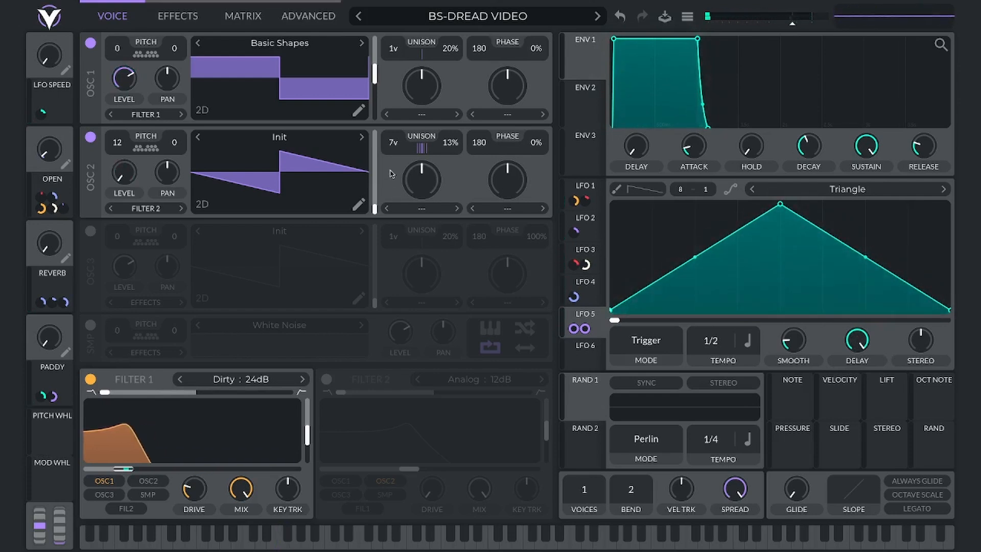
click(586, 289)
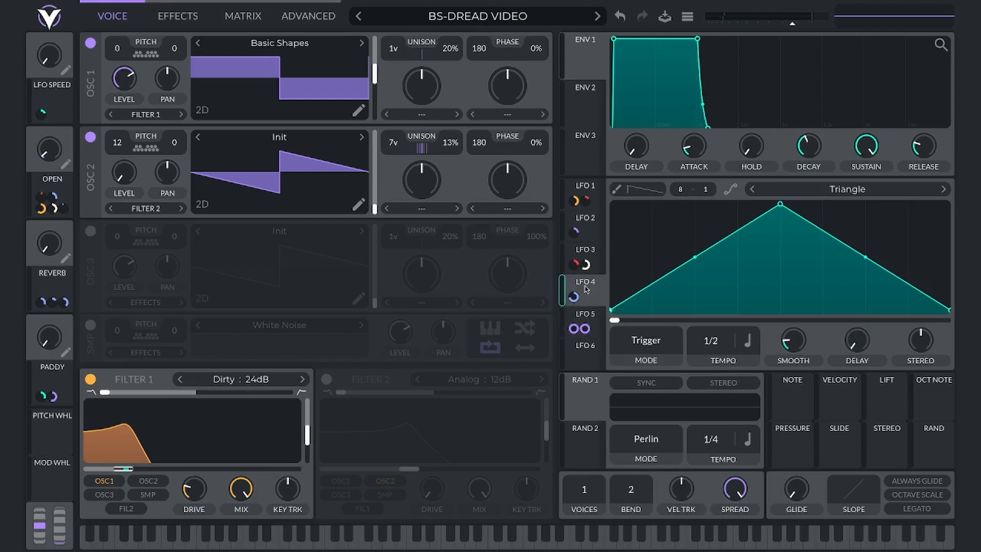
mouse_move(861, 347)
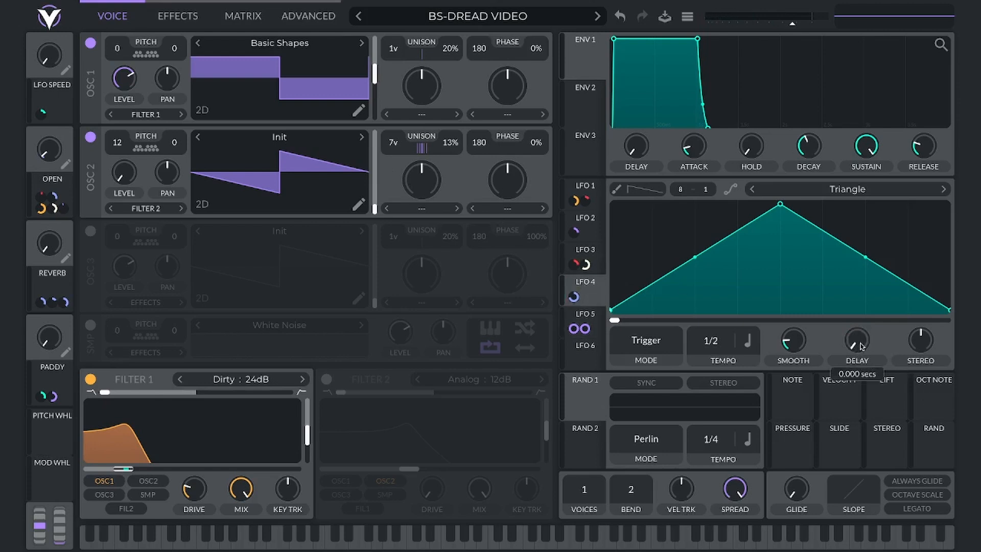
drag(861, 347, 861, 286)
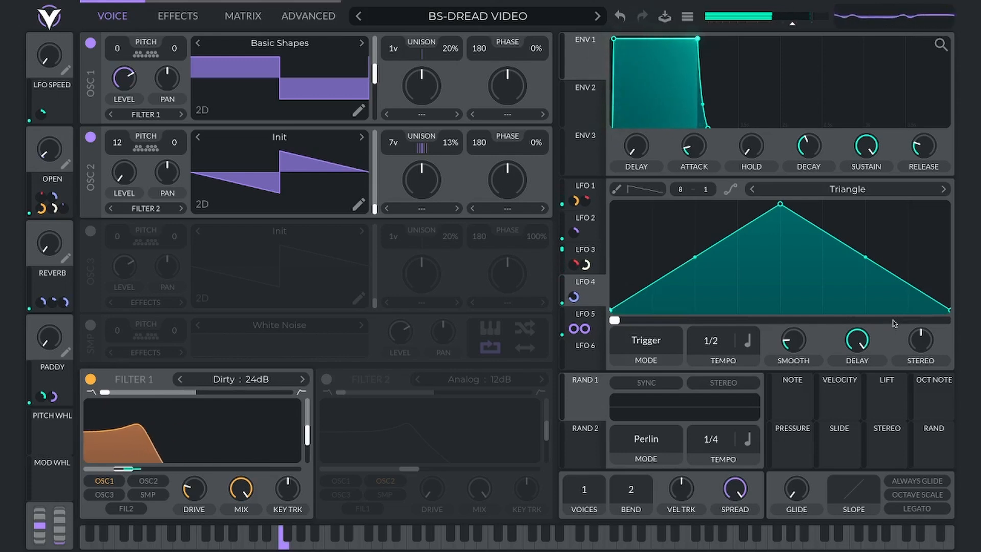
Review LFO 3, LFO 4 and LFO 5 together with the effect and oscillator level parameters they modulate.
click(593, 255)
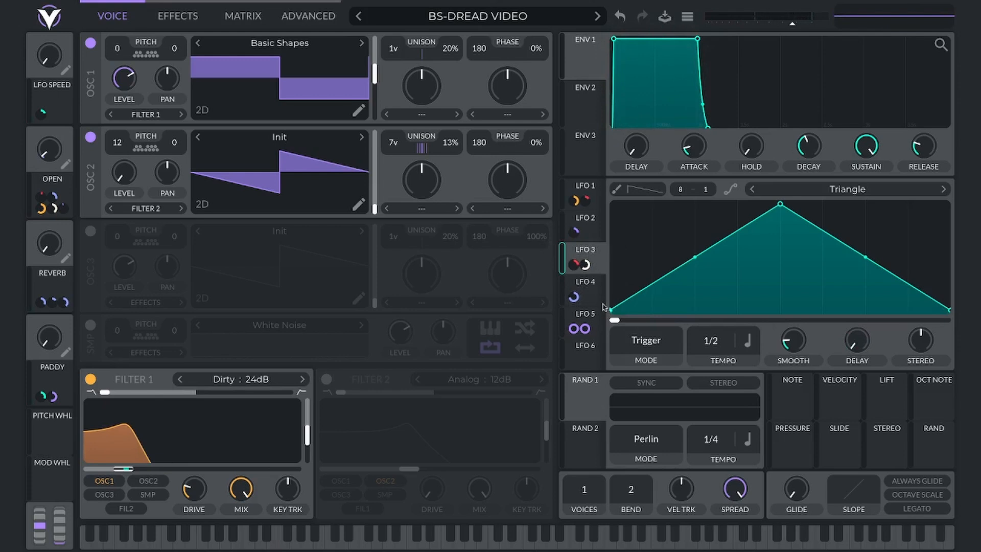
click(572, 294)
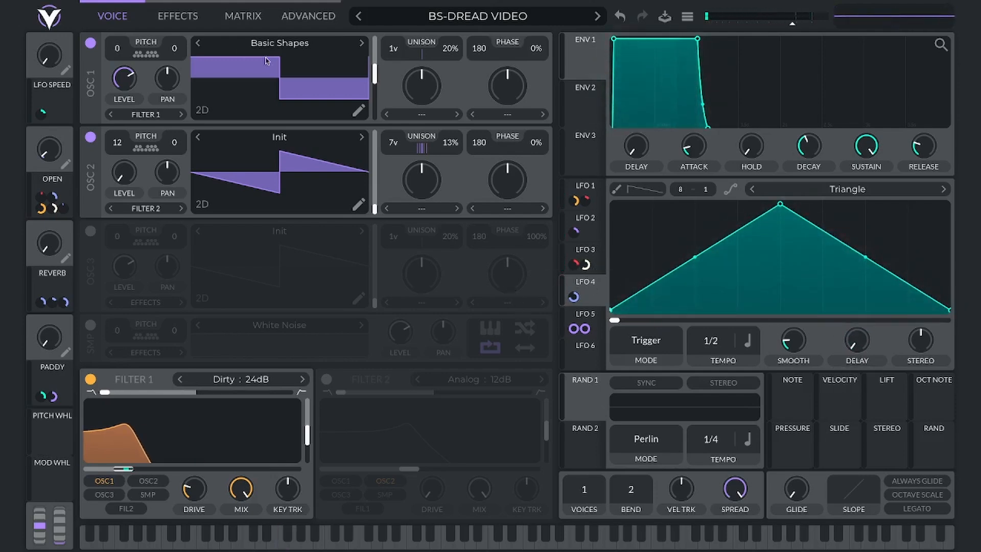
click(192, 19)
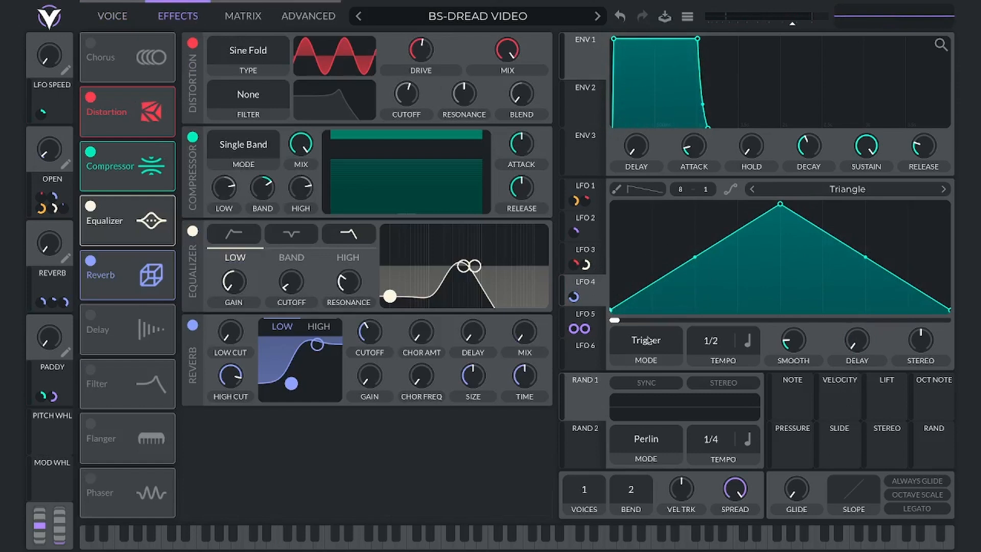
mouse_move(573, 299)
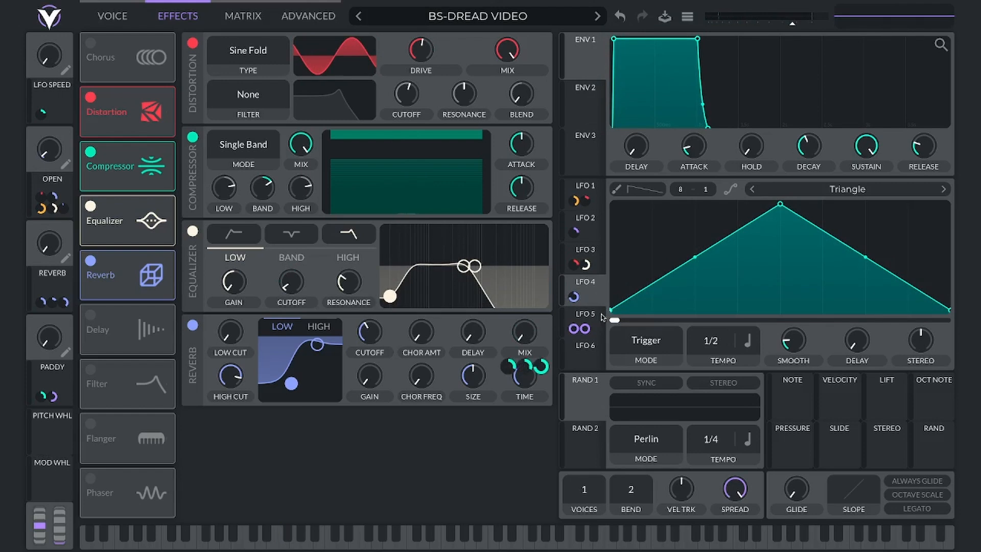
click(584, 314)
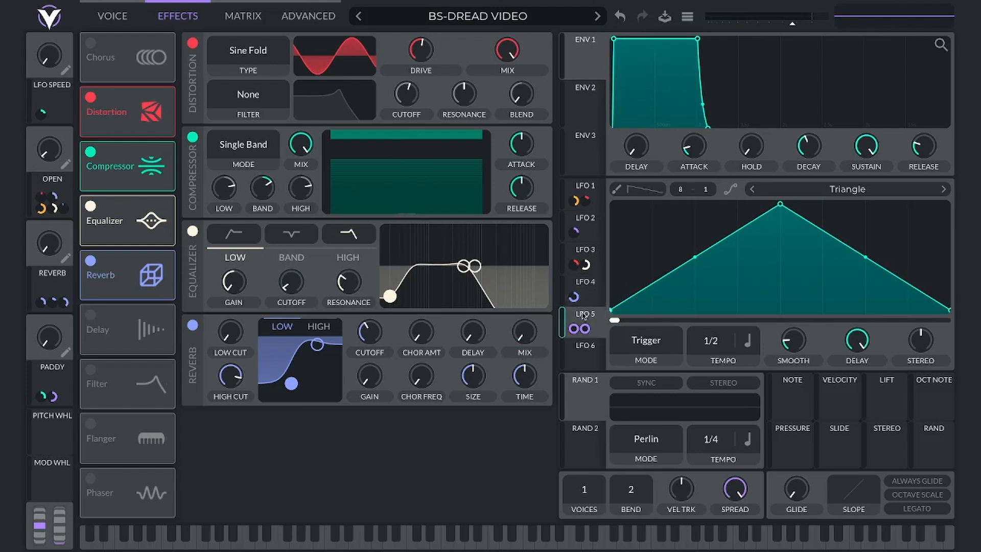
click(113, 15)
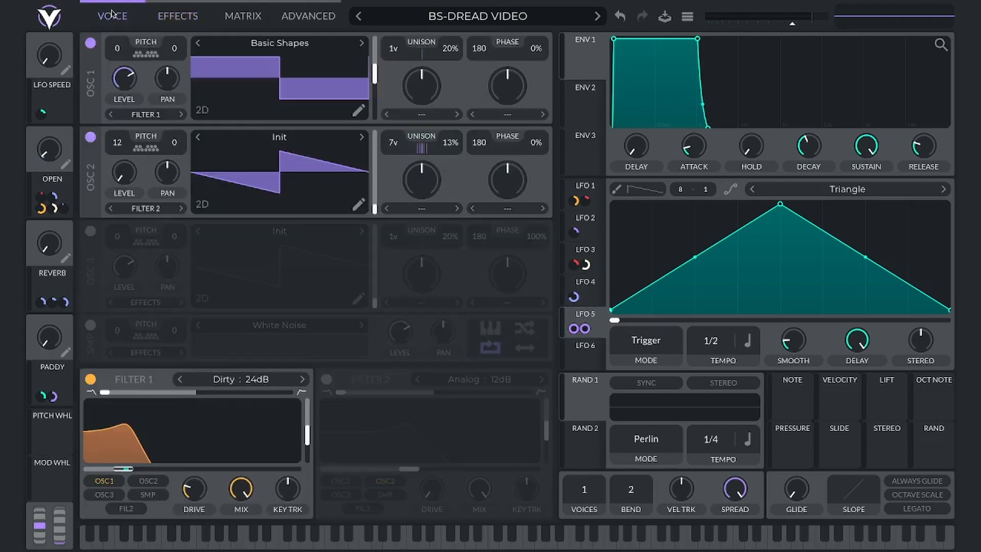
mouse_move(121, 71)
mouse_move(126, 118)
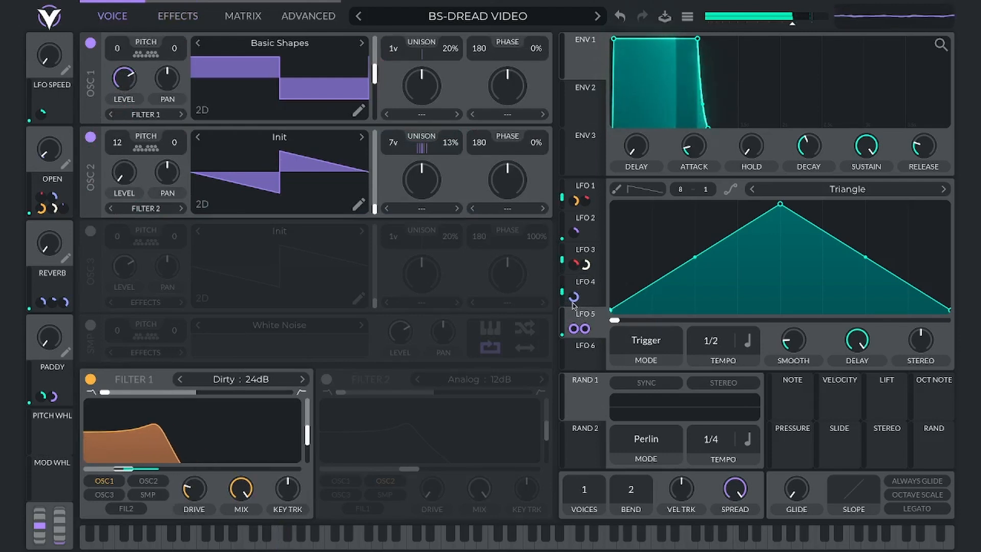
Lower LFO 5's delay back to zero.
drag(859, 341, 838, 430)
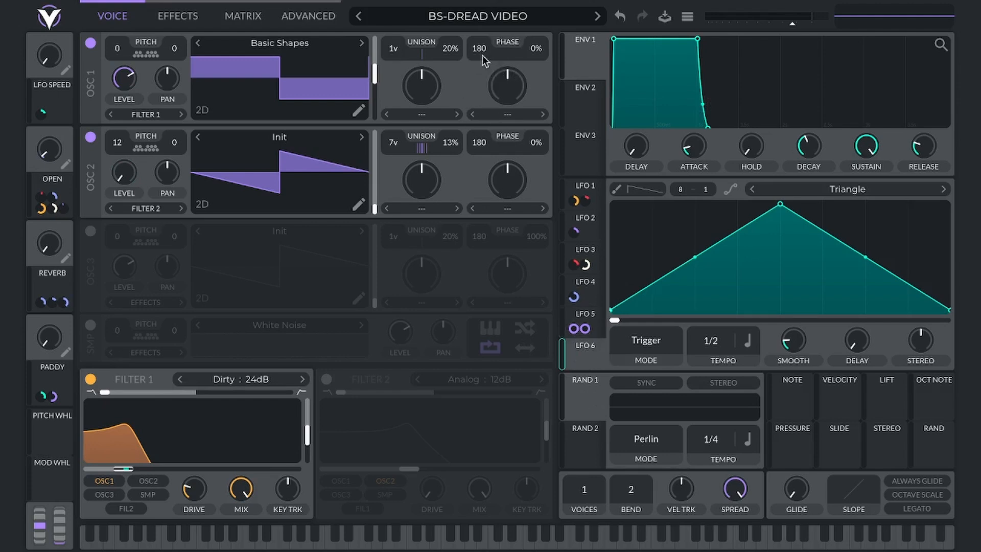
Set oscillator 1's phase distortion to FM <- Osc 2 and turn its amount down to zero.
click(508, 115)
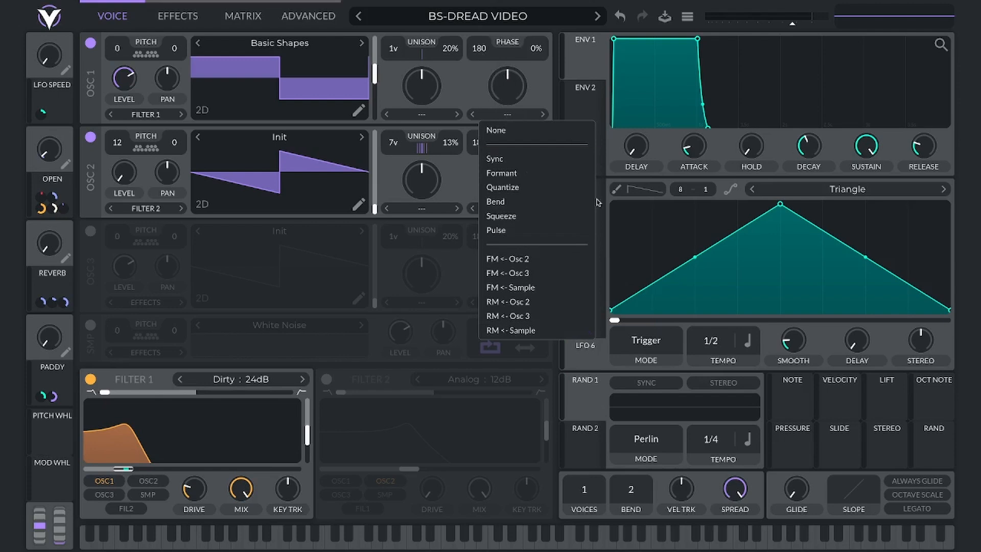
click(535, 260)
drag(510, 90, 541, 291)
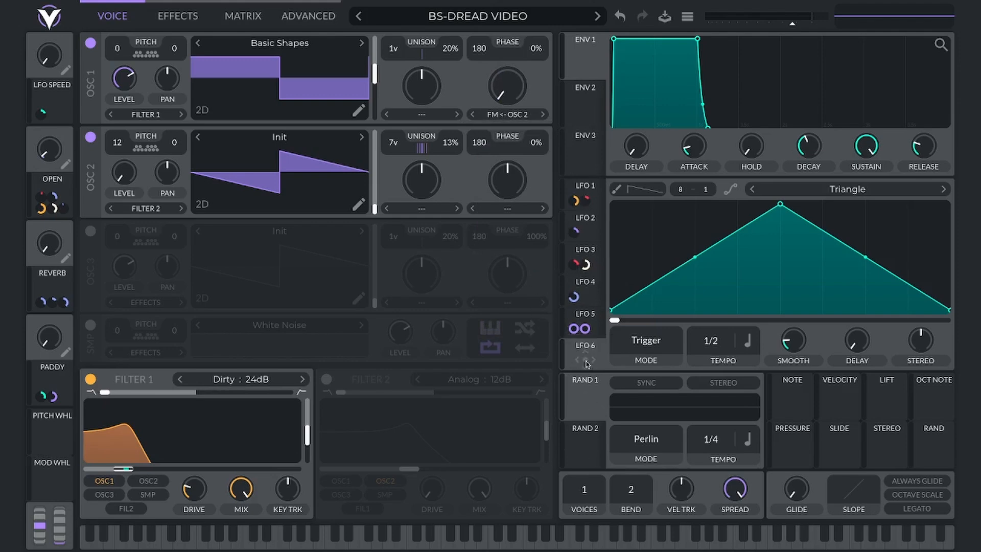
Assign LFO 6 to oscillator 1's FM amount at full depth and shift the LFO's peak to its end as a rising ramp.
drag(586, 363, 507, 169)
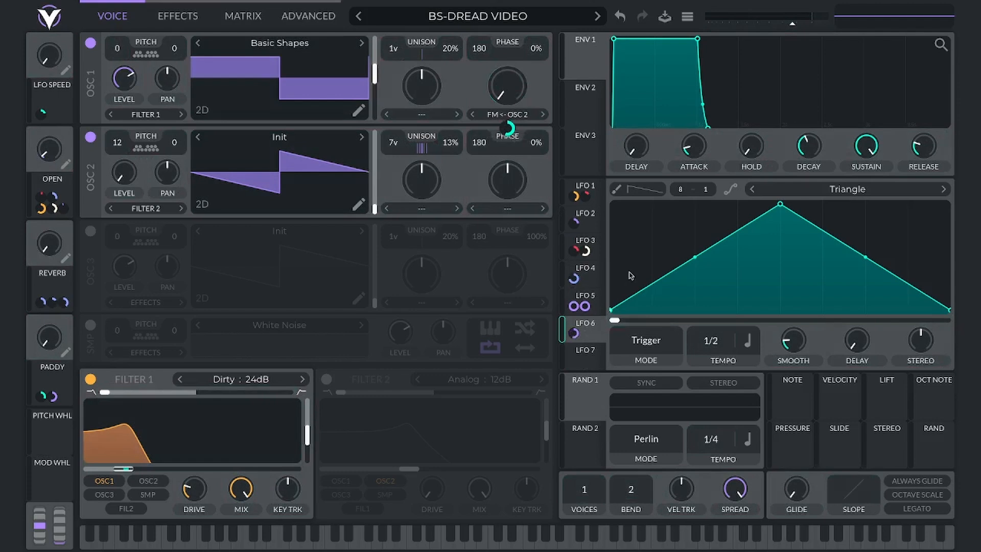
key(space)
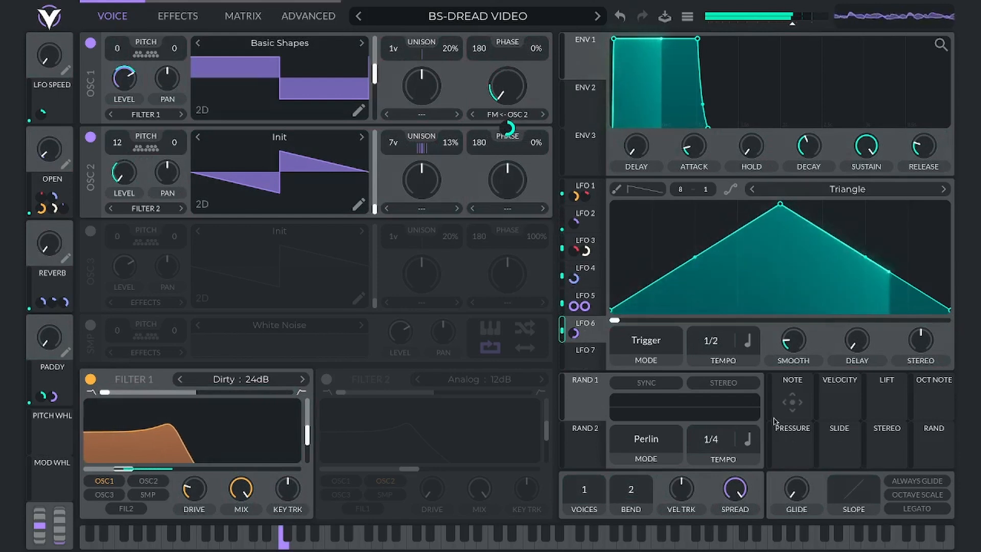
mouse_move(510, 131)
mouse_move(510, 130)
mouse_down()
mouse_move(509, 110)
mouse_move(508, 130)
mouse_up()
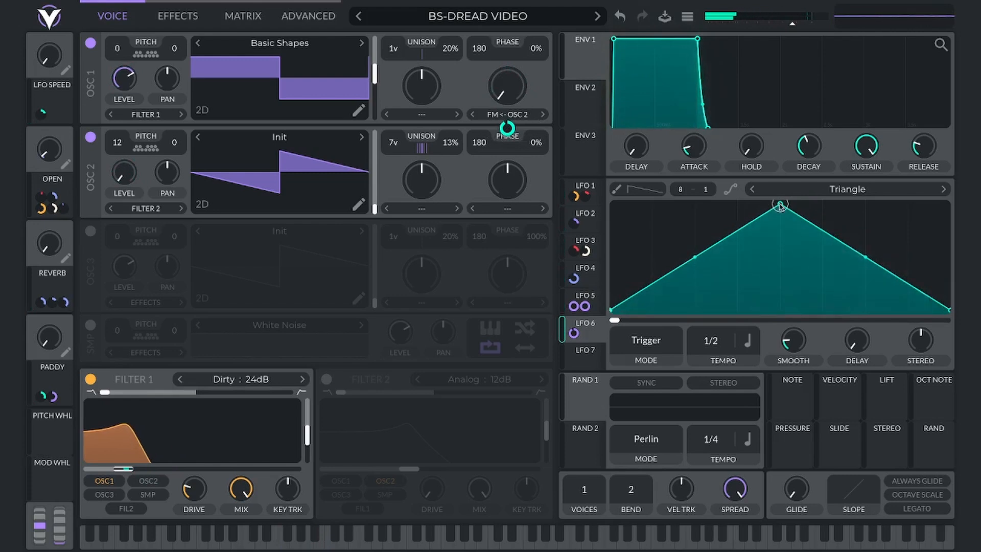
drag(779, 204, 949, 204)
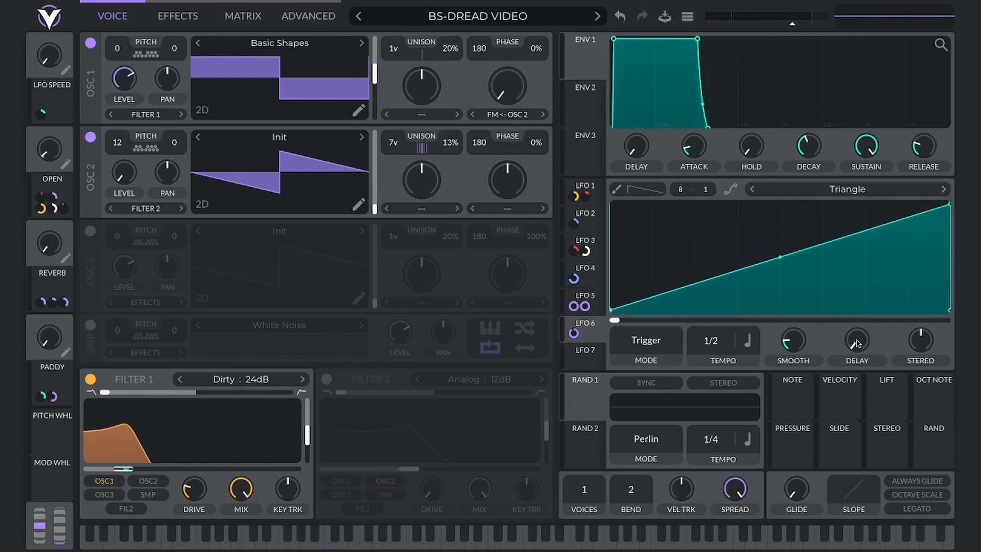
Audition LFO 6's delay at maximum, 1.307 secs and zero, ending at maximum.
drag(857, 344, 896, 188)
drag(856, 341, 846, 411)
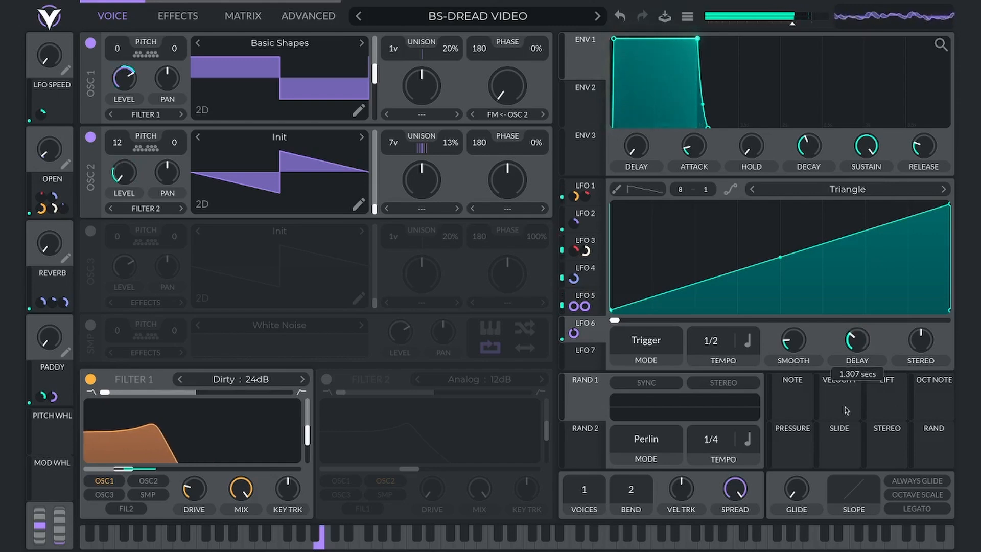
drag(857, 342, 885, 272)
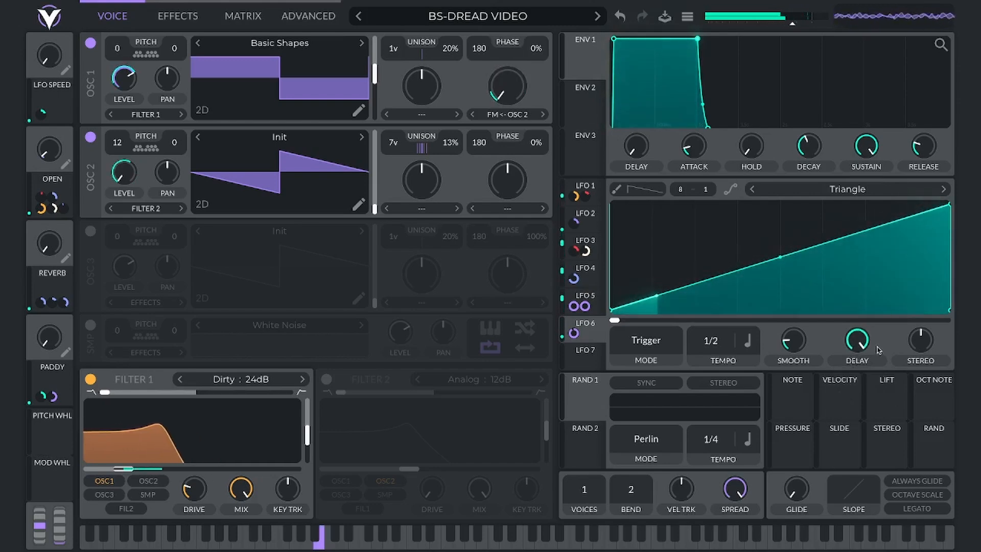
drag(857, 343, 855, 549)
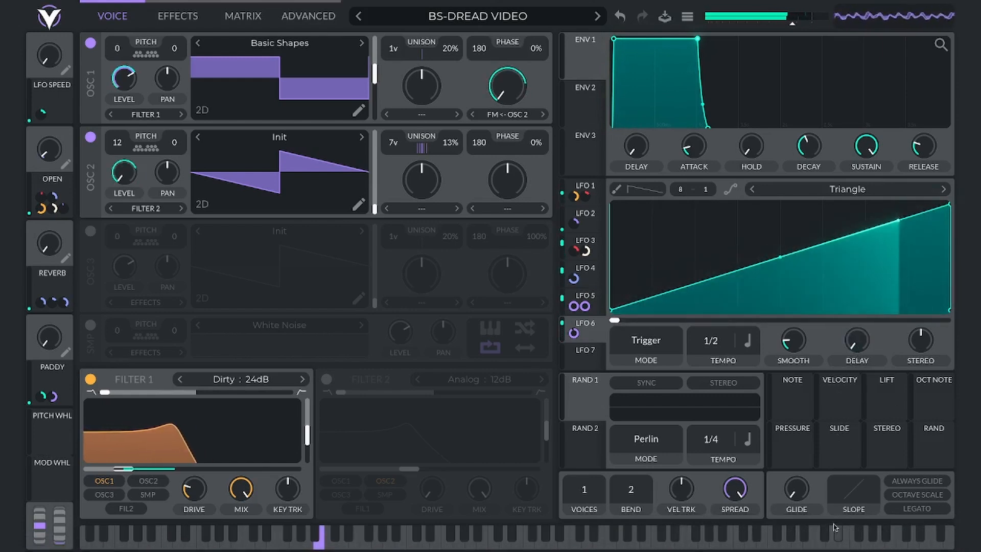
drag(858, 342, 871, 271)
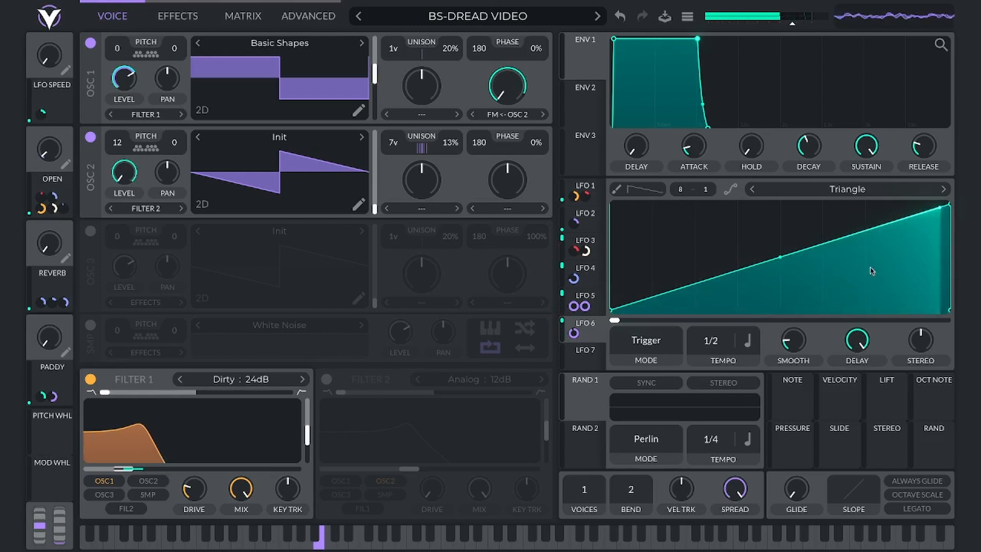
Reset LFO 6's delay to zero and set oscillator 2's spectral morph type to Smear.
double_click(860, 343)
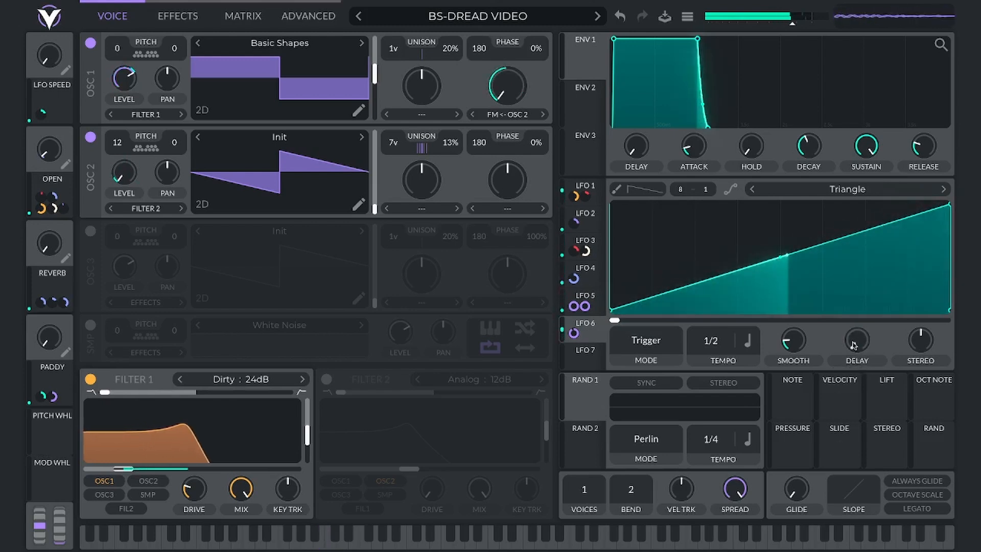
click(582, 353)
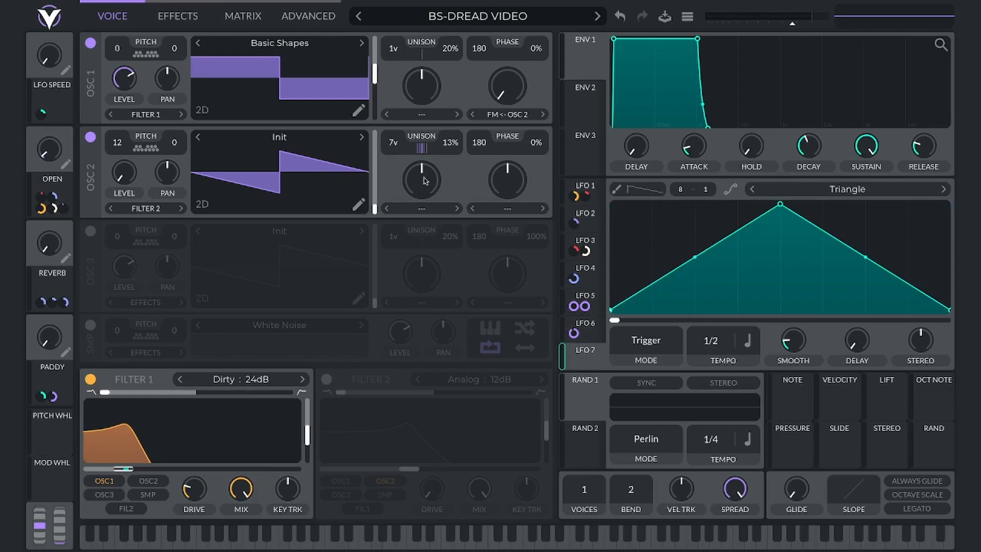
click(423, 209)
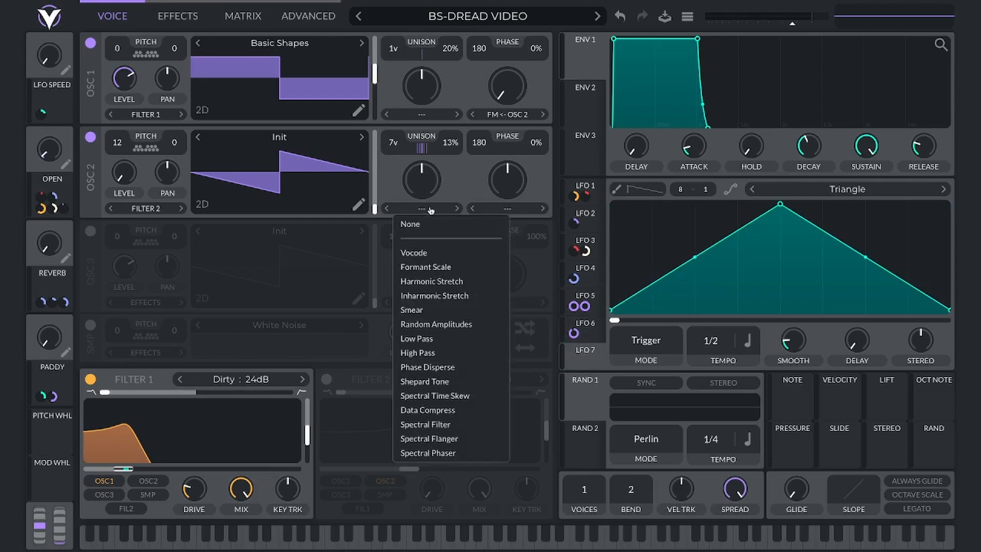
click(448, 264)
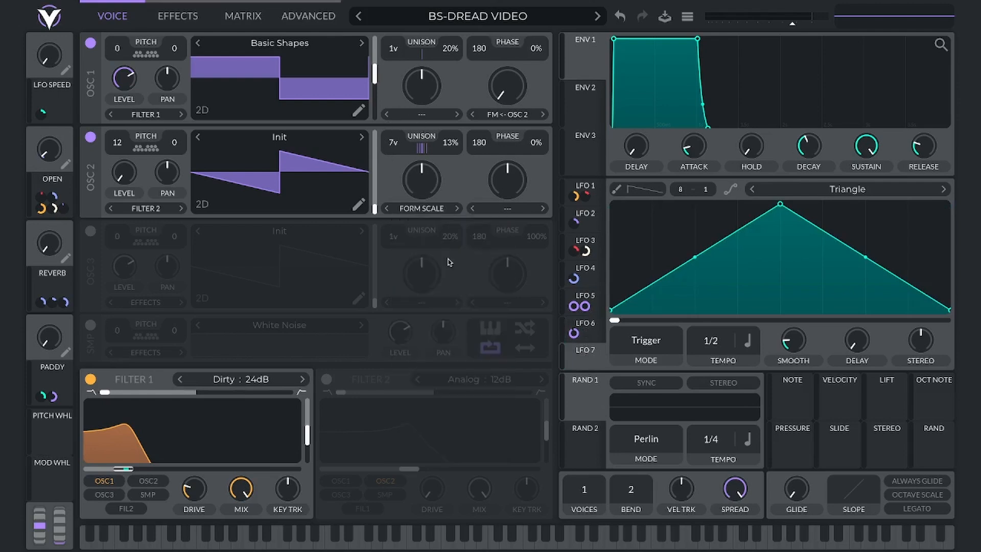
click(387, 208)
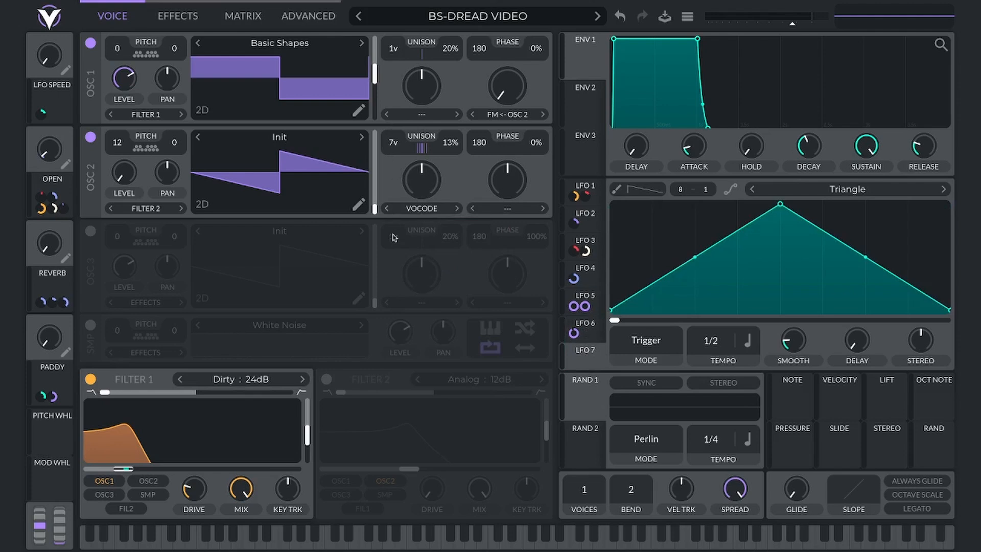
click(422, 209)
click(439, 311)
Turn oscillator 2's Smear amount down to zero and modulate it at full depth with LFO 7, using a 4/1 tempo and maximum delay.
mouse_move(586, 364)
mouse_down()
mouse_move(381, 249)
mouse_move(421, 219)
mouse_up()
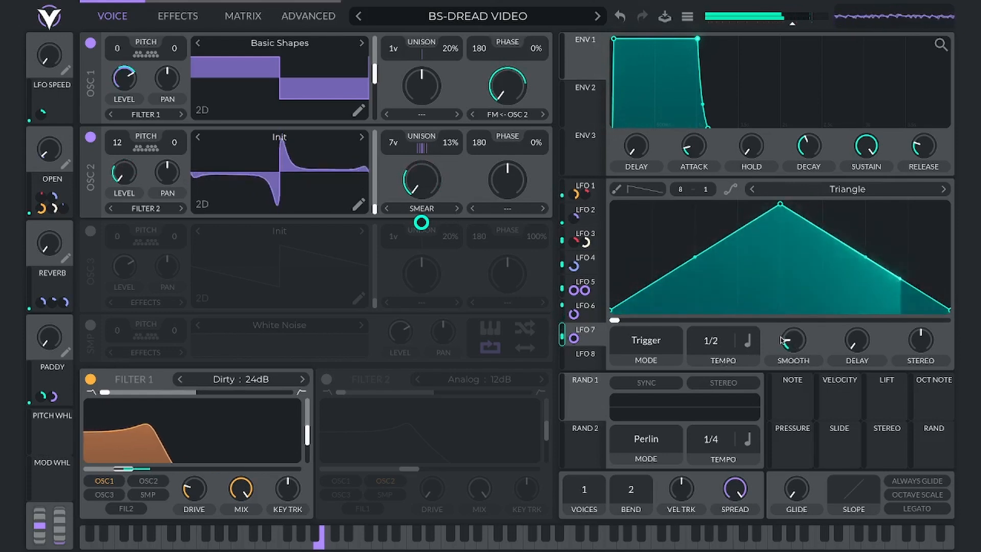
drag(711, 341, 711, 376)
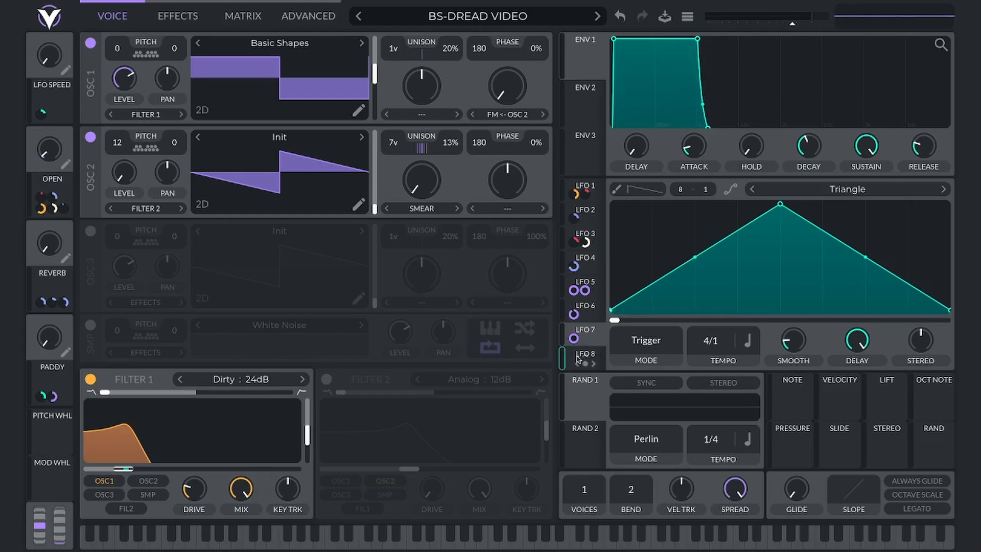
Assign LFO 8 to oscillator 2's fine tune and set its tempo to 1/1 and its delay to maximum.
drag(578, 359, 183, 149)
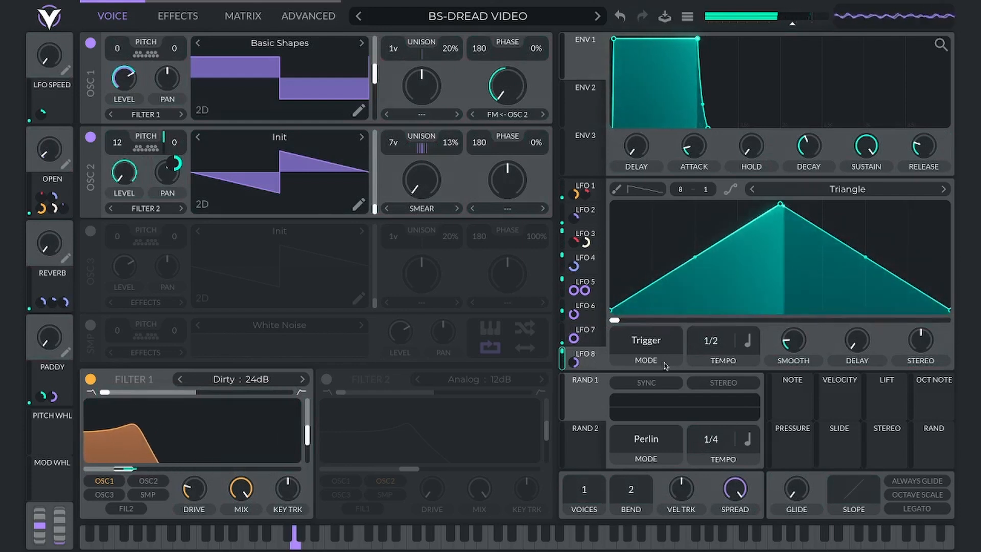
mouse_move(578, 364)
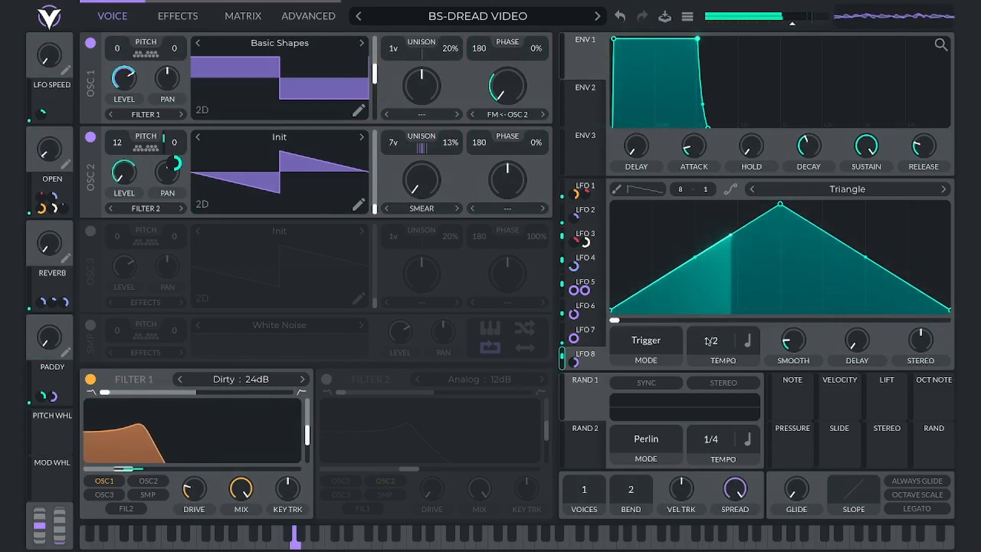
drag(714, 345, 717, 336)
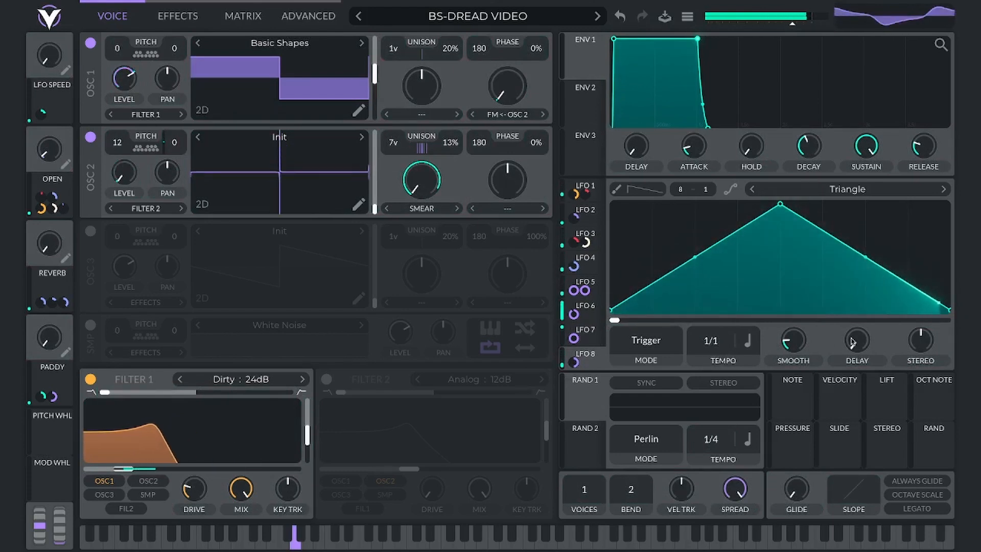
drag(855, 342, 894, 155)
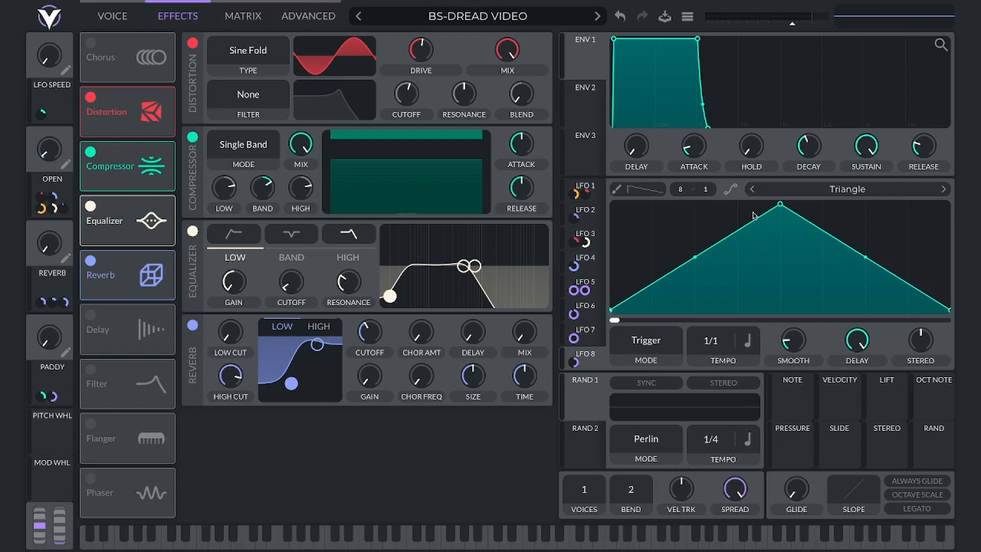
Reshape LFO 3 so it peaks a quarter of the way through and falls to zero at the midpoint.
click(594, 234)
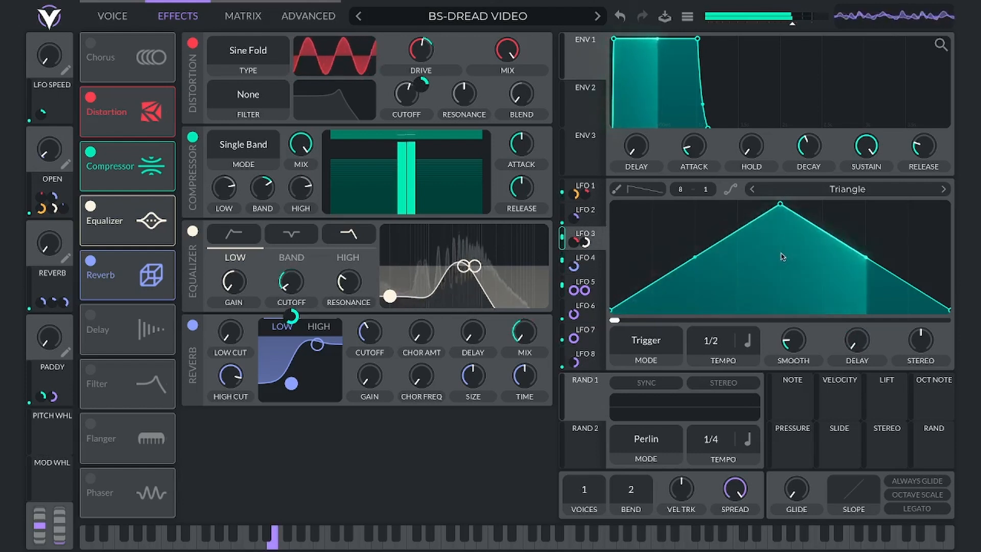
double_click(810, 222)
drag(780, 205, 696, 204)
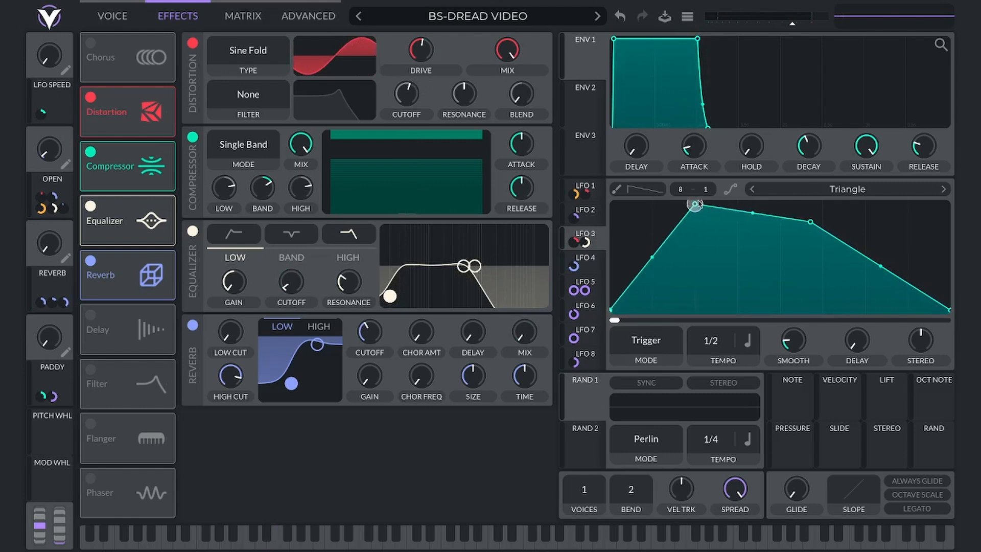
drag(810, 222, 781, 345)
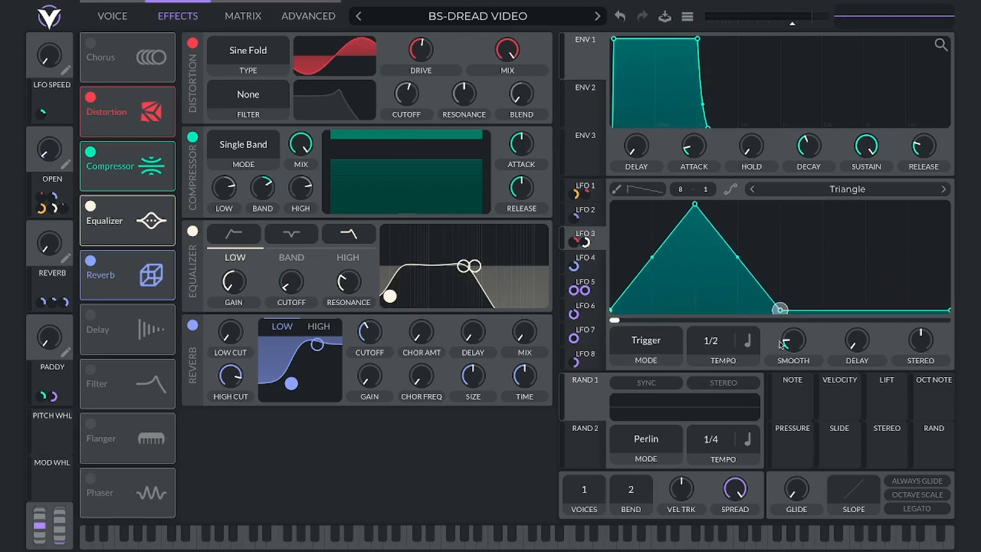
Add four narrower peaks of varying height to the second half of LFO 3, each falling back to zero.
double_click(820, 309)
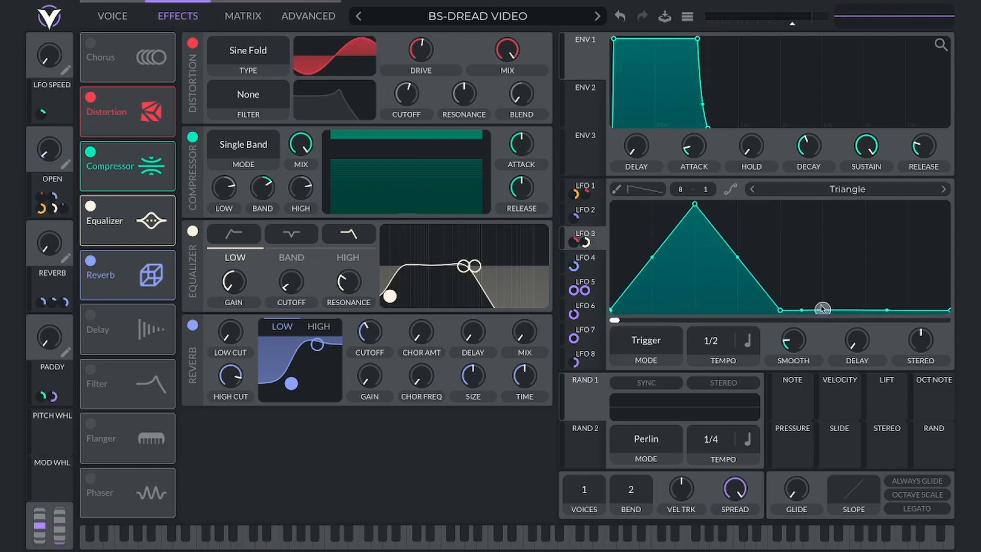
drag(820, 309, 841, 208)
double_click(833, 260)
double_click(846, 310)
double_click(873, 241)
drag(872, 241, 929, 204)
double_click(893, 309)
double_click(908, 283)
double_click(930, 310)
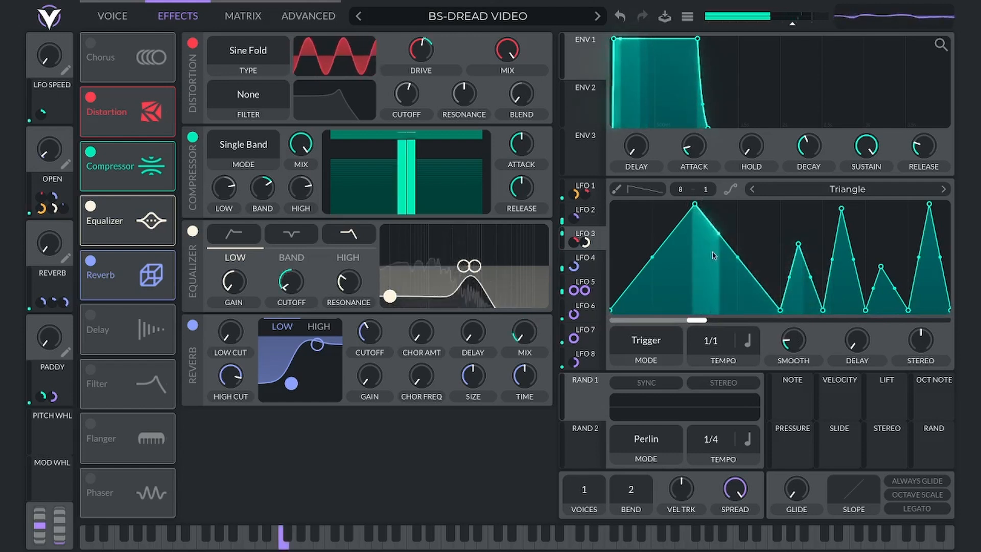
Audition several LFO 3 phase offsets, ending at 0.630, and set its tempo to 4/1.
drag(700, 312, 767, 313)
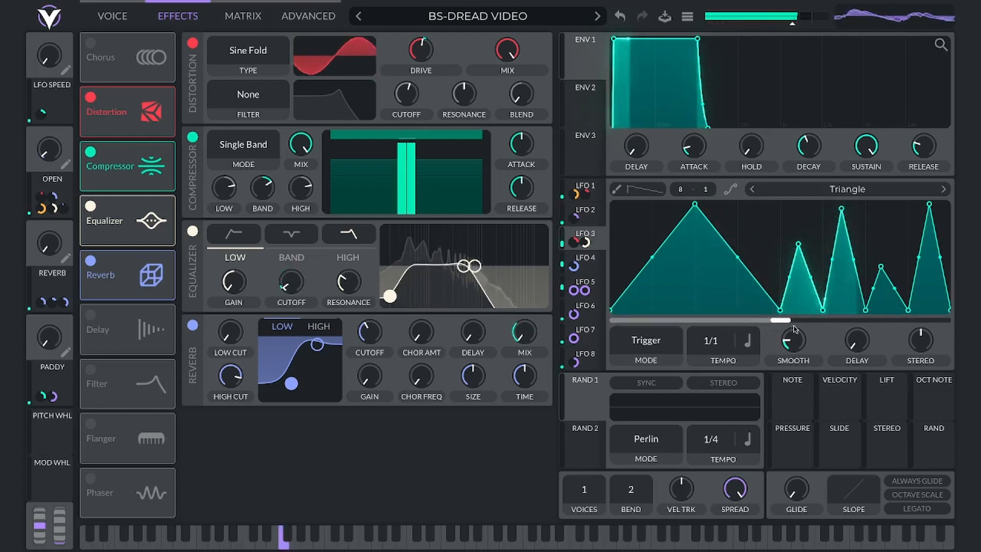
drag(785, 322, 827, 320)
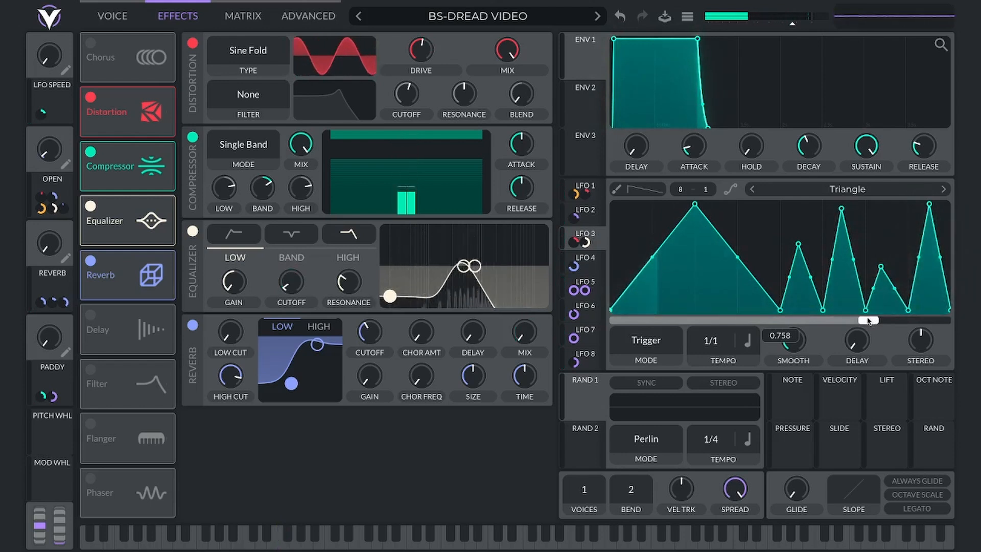
drag(867, 319, 836, 321)
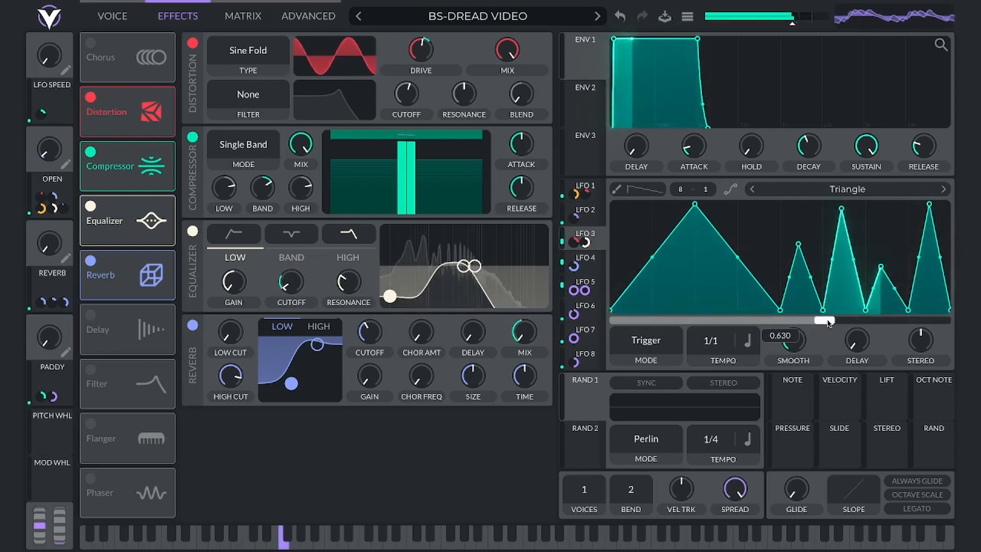
drag(705, 342, 709, 332)
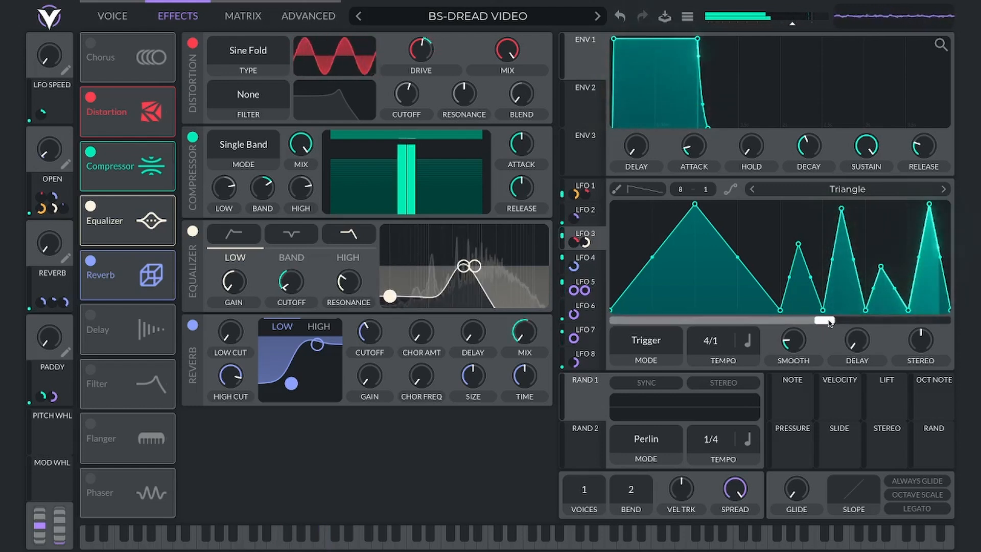
Try LFO 3's phase at 0.254, 0.946 and around the midpoint, and try raising its delay.
drag(830, 322, 701, 317)
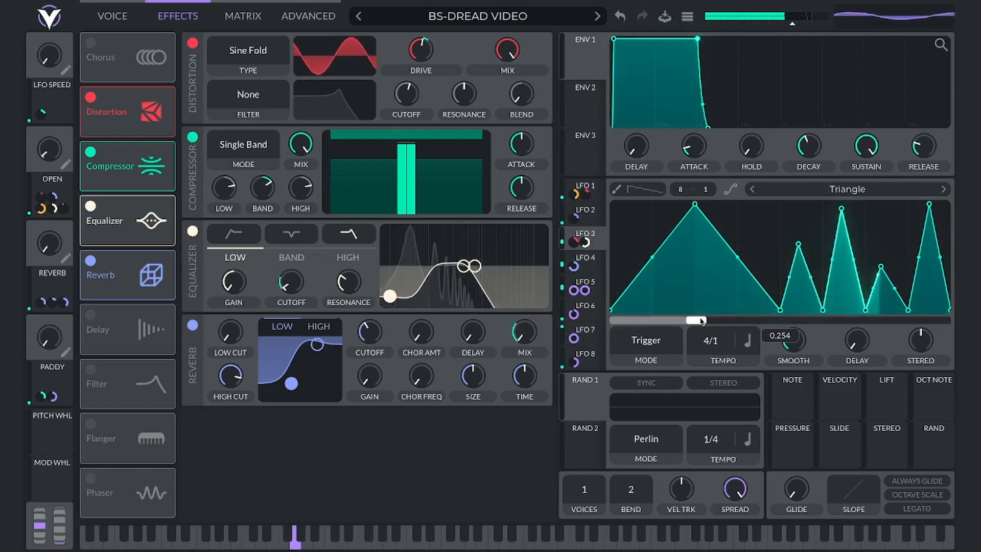
drag(702, 320, 735, 321)
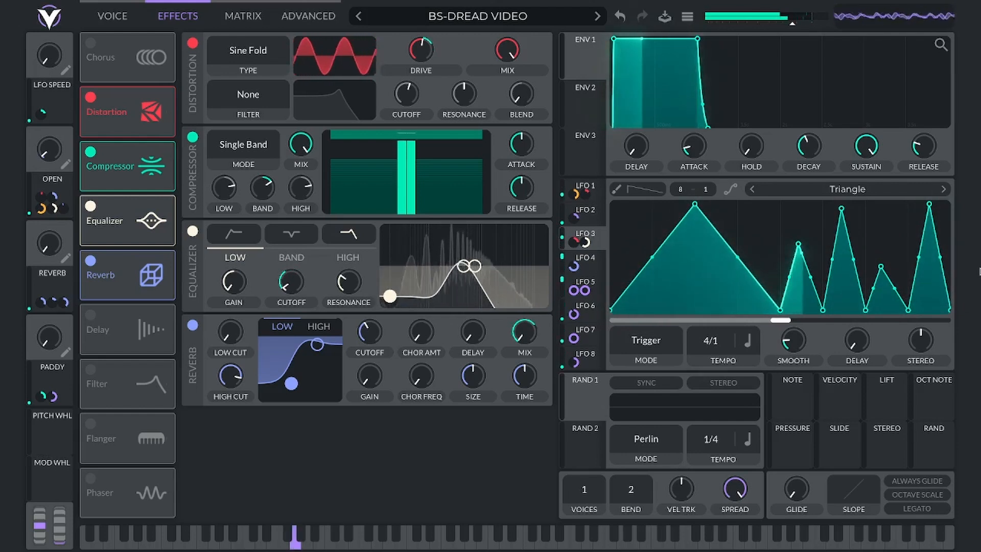
mouse_move(787, 321)
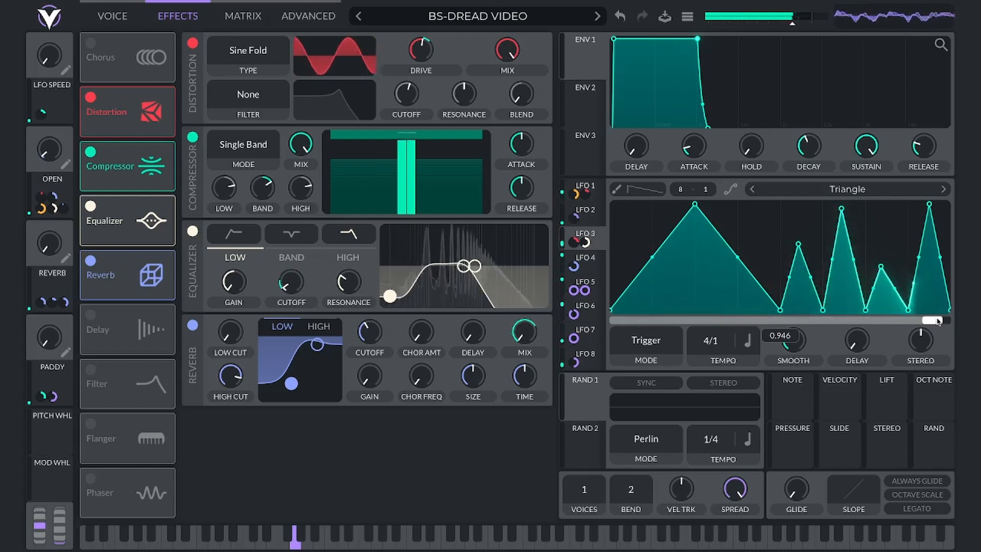
drag(937, 321, 762, 335)
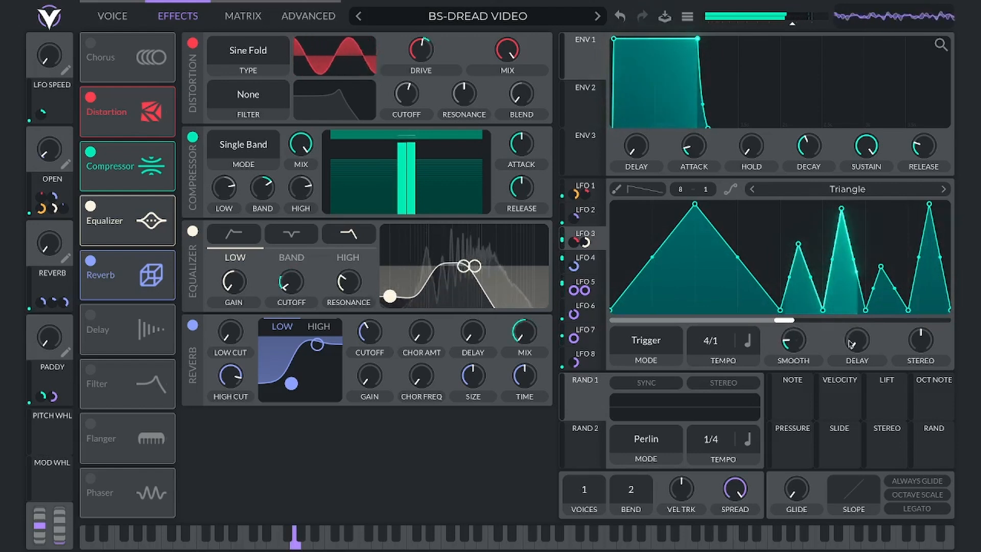
drag(856, 342, 873, 293)
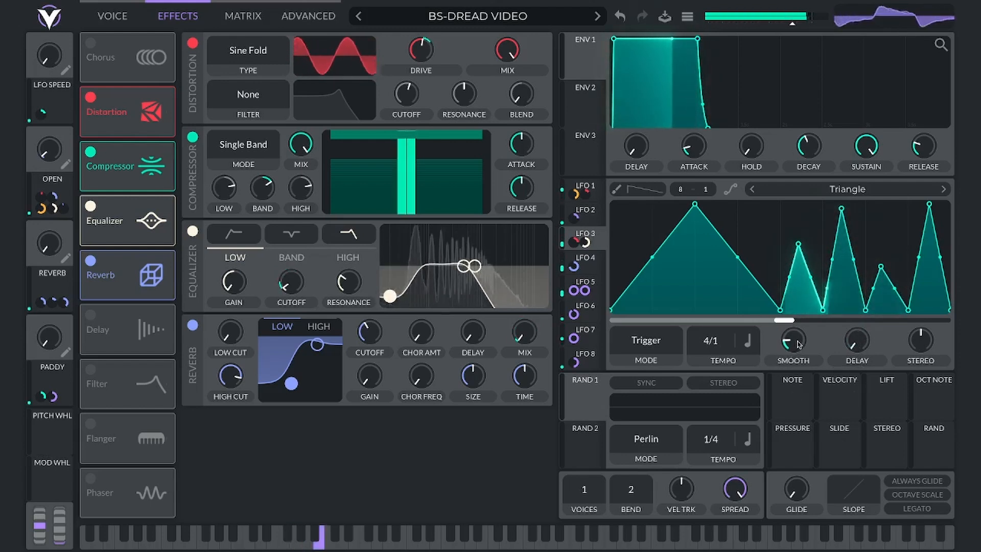
Look over the shapes and settings of LFO 5 and LFO 4, and return to LFO 3.
click(586, 263)
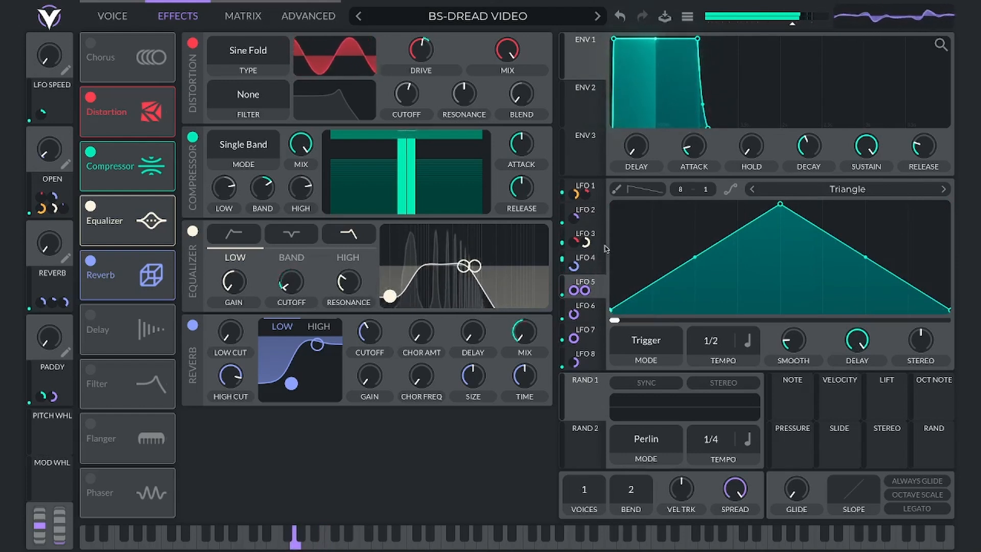
click(594, 259)
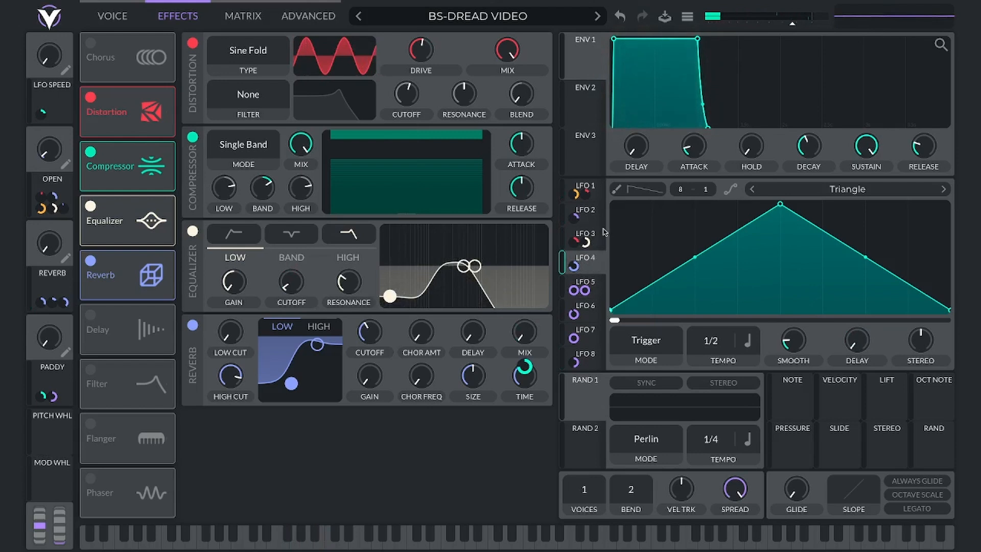
click(604, 232)
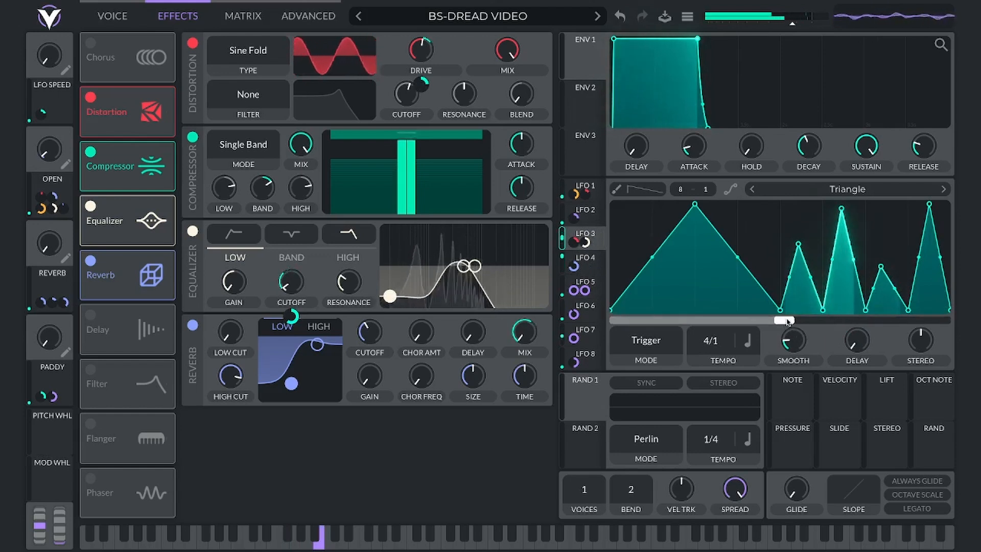
Audition LFO 3's phase near its maximum, at 0.747, the midpoint and a quarter, ending at 0.877.
drag(788, 321, 931, 318)
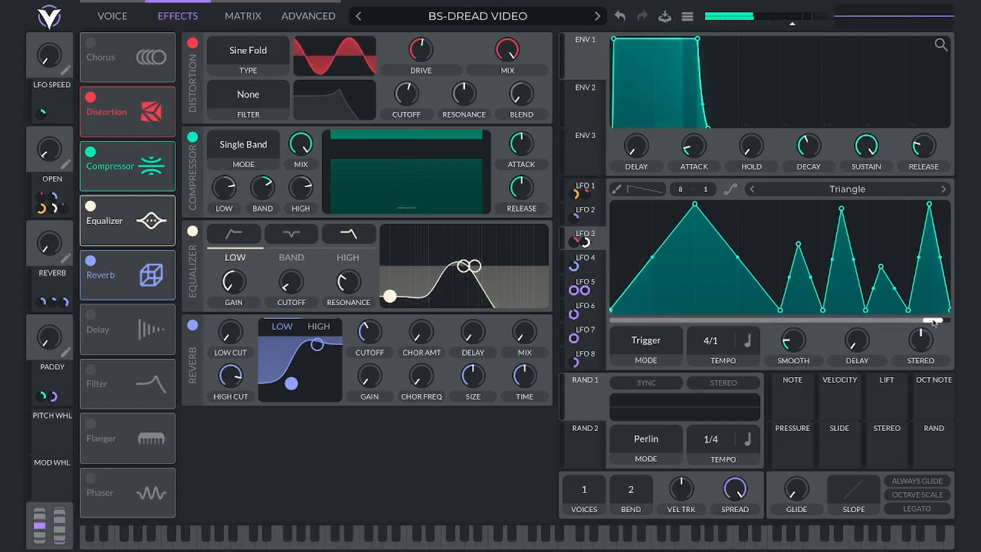
drag(933, 320, 931, 321)
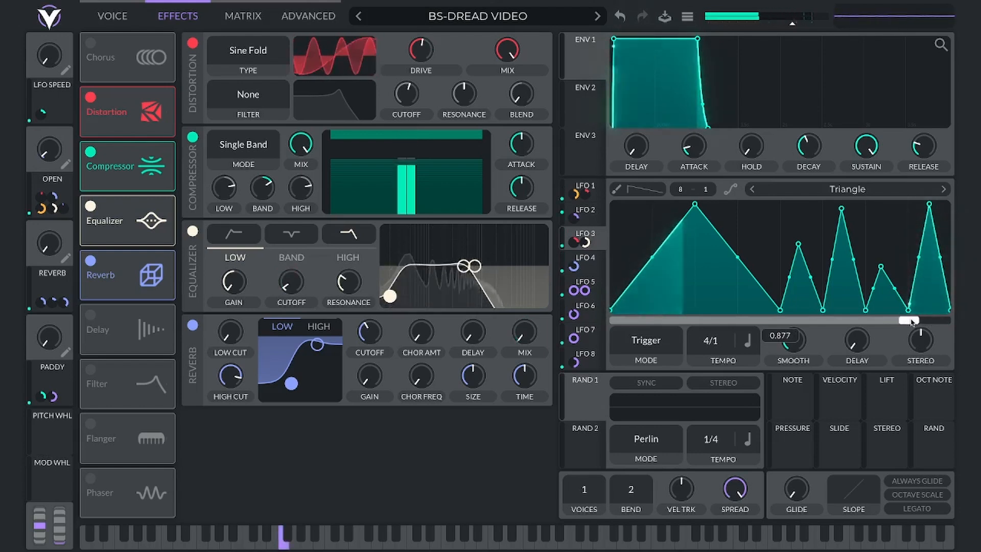
drag(913, 322, 871, 319)
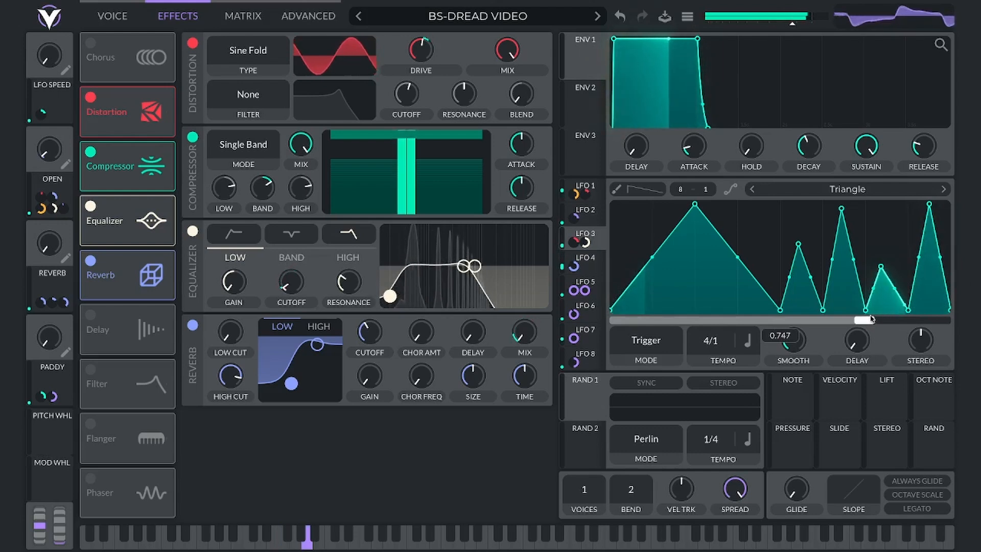
drag(868, 322, 785, 324)
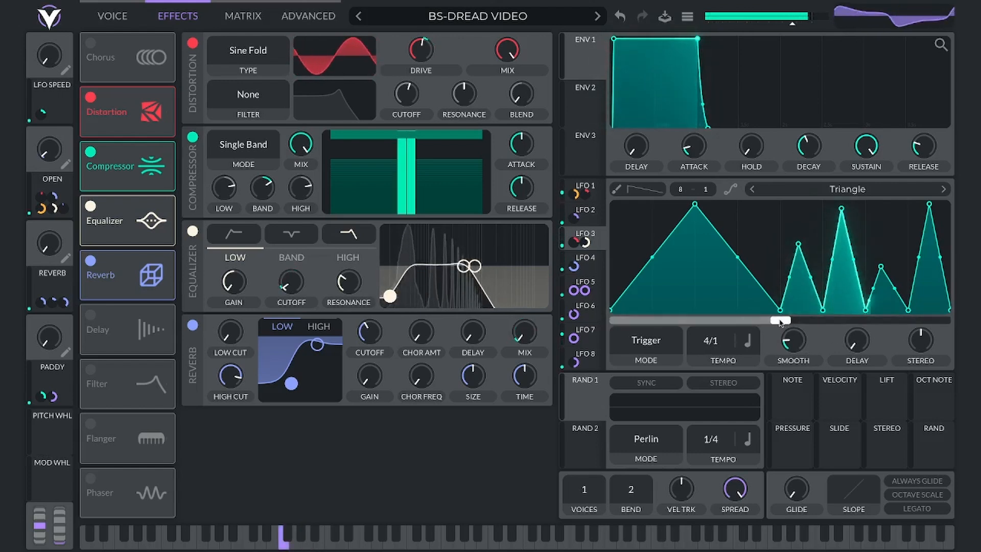
drag(780, 320, 700, 322)
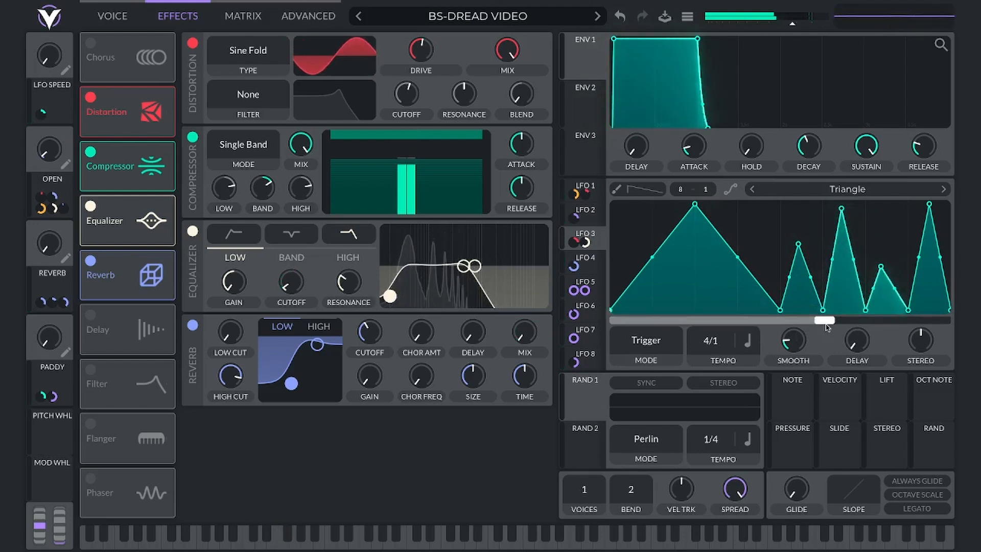
drag(827, 325, 911, 318)
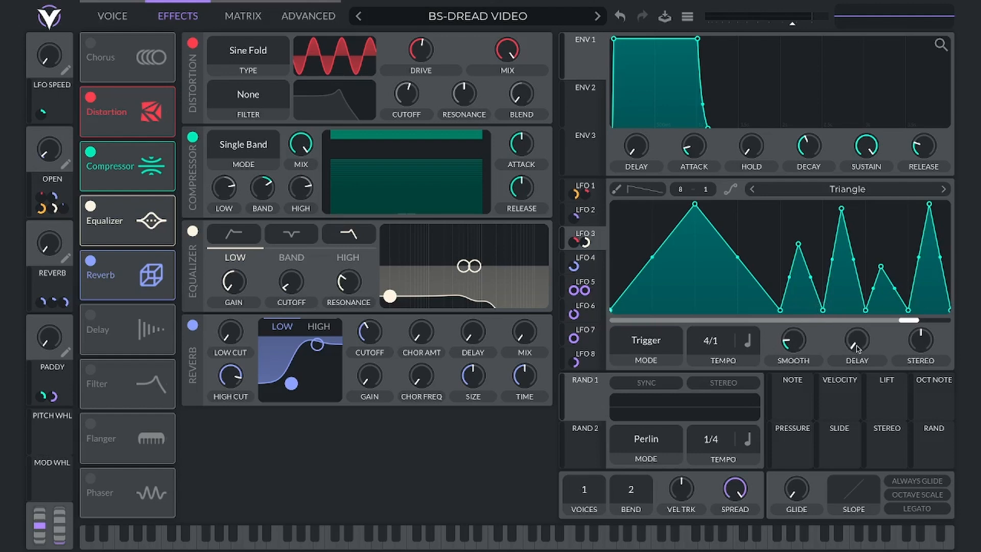
click(592, 337)
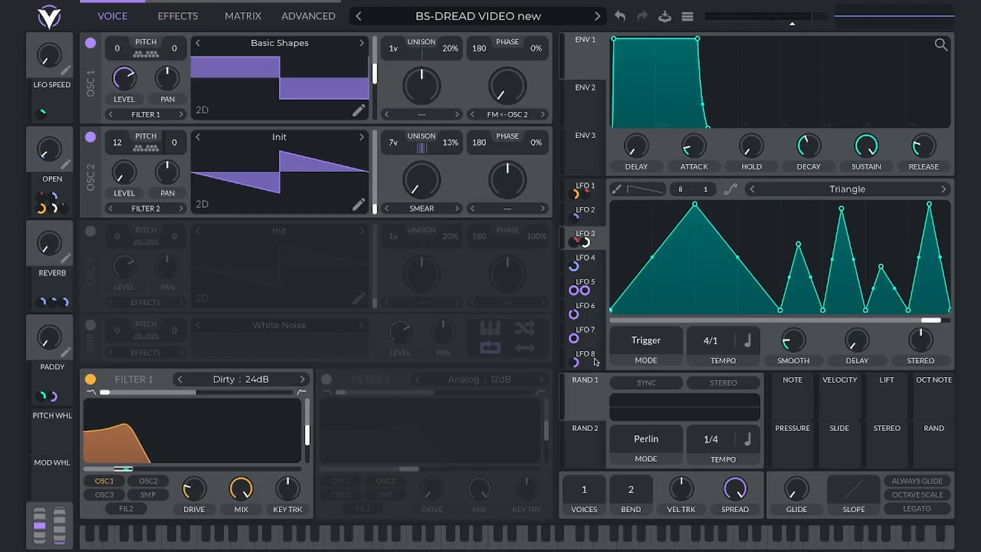
mouse_move(666, 5)
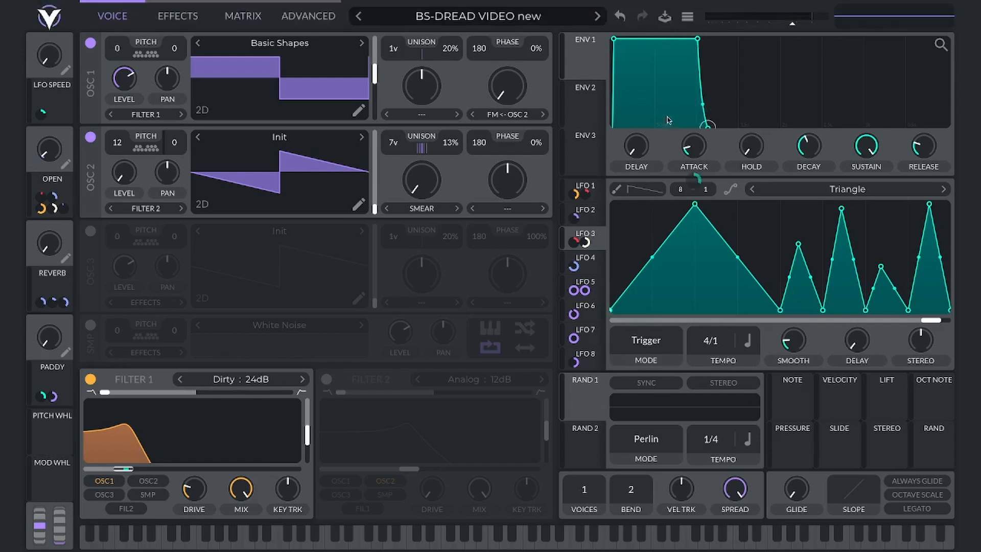